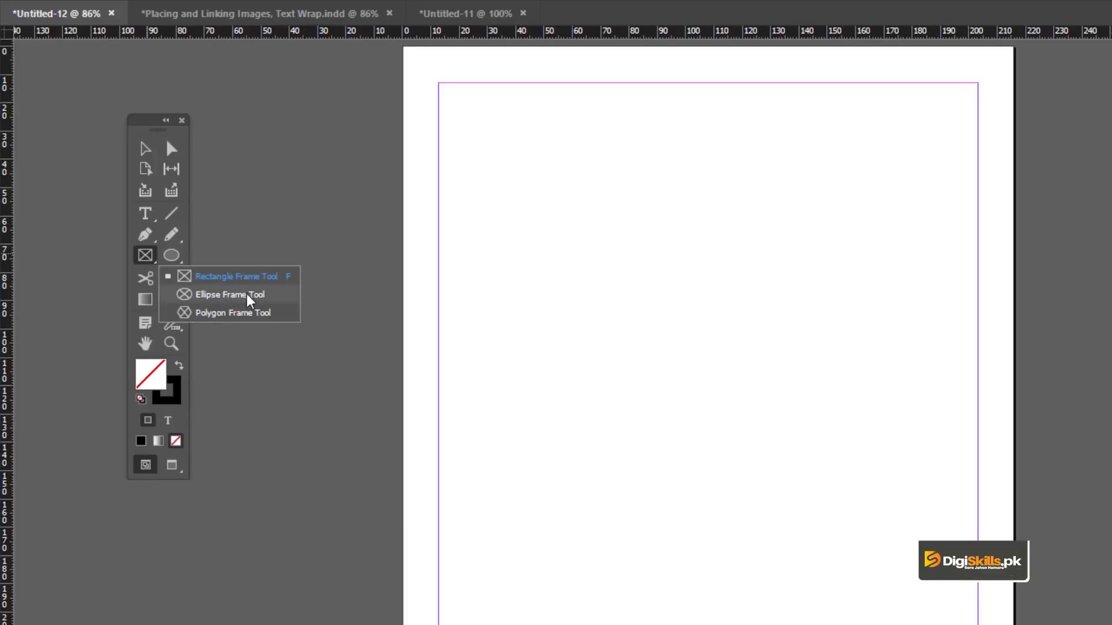
# Draw a rectangle frame about 126 mm wide and 79 mm tall on the page.
pyautogui.click(229, 276)
pyautogui.moveTo(588, 244); pyautogui.dragTo(945, 467)
pyautogui.press('v')
pyautogui.moveTo(715, 251); pyautogui.dragTo(670, 257)
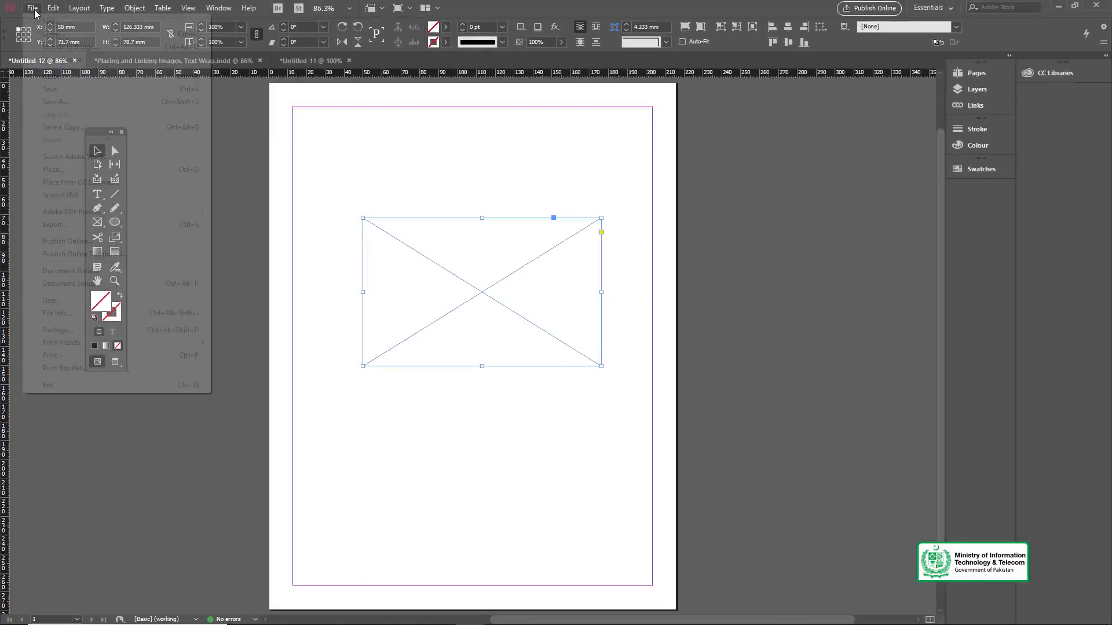
# Place the image agenda-analysis-business-plan-990818 into the selected rectangle frame.
pyautogui.click(32, 7)
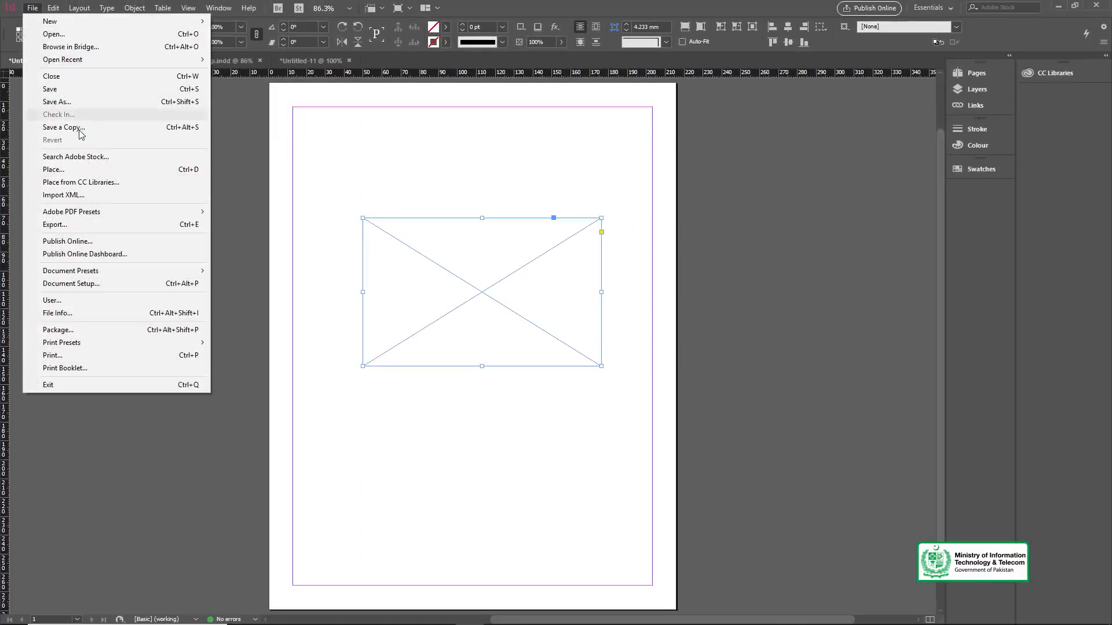
pyautogui.click(85, 170)
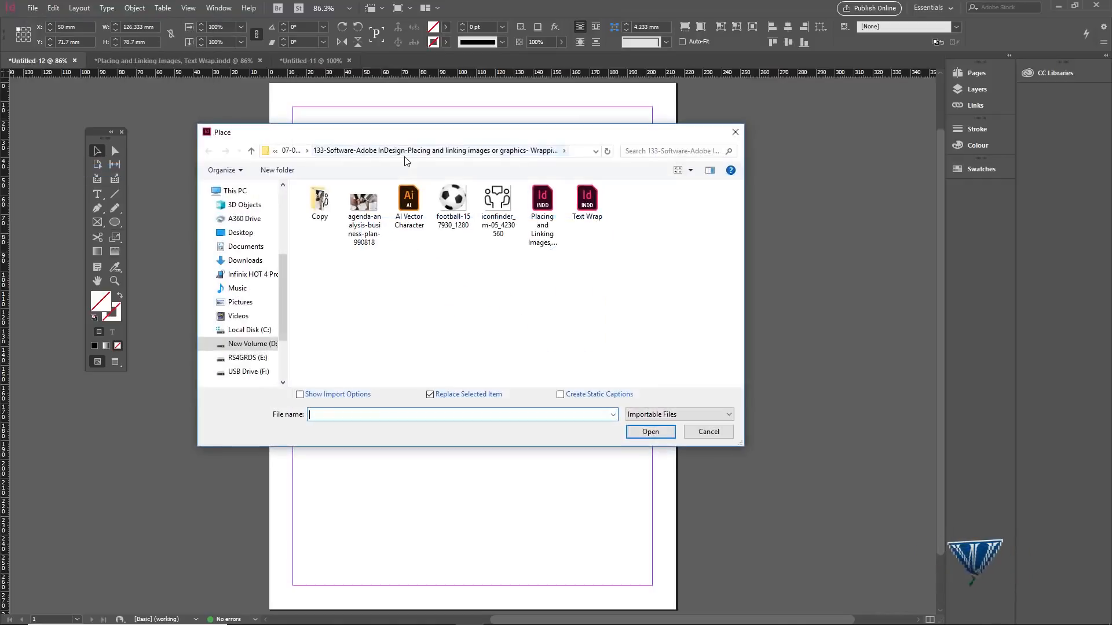
pyautogui.click(368, 228)
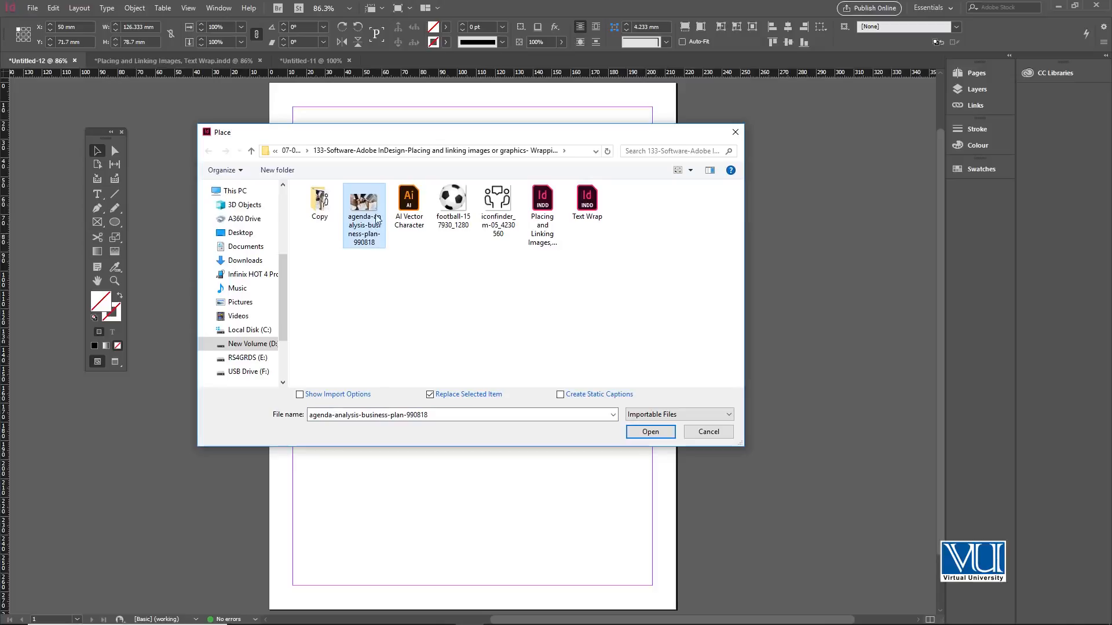
pyautogui.click(650, 432)
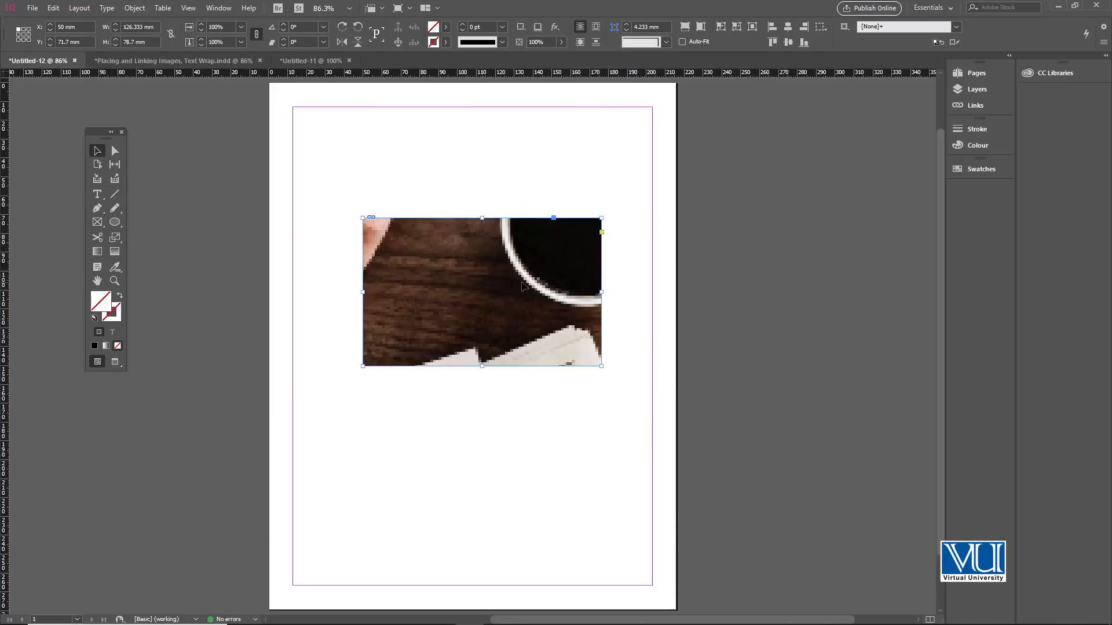
# Reposition the image content inside the frame to show a different part of the picture.
pyautogui.keyDown('ctrl'); pyautogui.click(473, 308); pyautogui.keyUp('ctrl')
pyautogui.moveTo(498, 326); pyautogui.dragTo(530, 307)
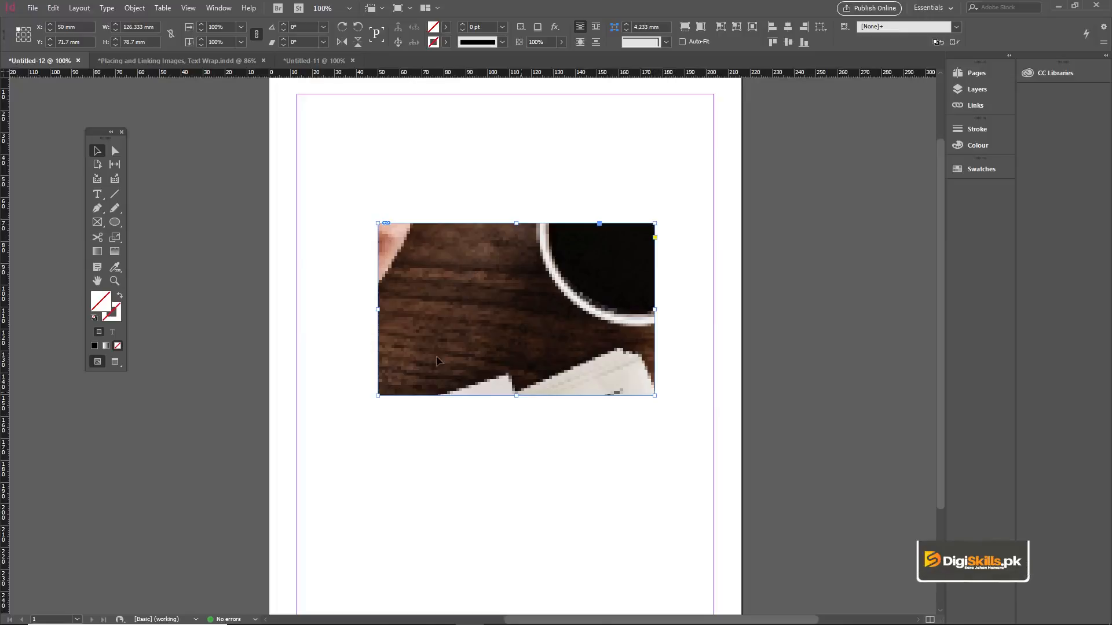
pyautogui.moveTo(525, 319)
pyautogui.mouseDown()
pyautogui.moveTo(521, 293)
pyautogui.moveTo(524, 303)
pyautogui.moveTo(508, 293)
pyautogui.moveTo(523, 288)
pyautogui.moveTo(529, 305)
pyautogui.moveTo(525, 278)
pyautogui.moveTo(533, 303)
pyautogui.moveTo(535, 255)
pyautogui.moveTo(511, 283)
pyautogui.moveTo(545, 304)
pyautogui.moveTo(529, 291)
pyautogui.moveTo(548, 289)
pyautogui.moveTo(524, 341)
pyautogui.moveTo(521, 305)
pyautogui.moveTo(513, 316)
pyautogui.moveTo(516, 336)
pyautogui.mouseUp()
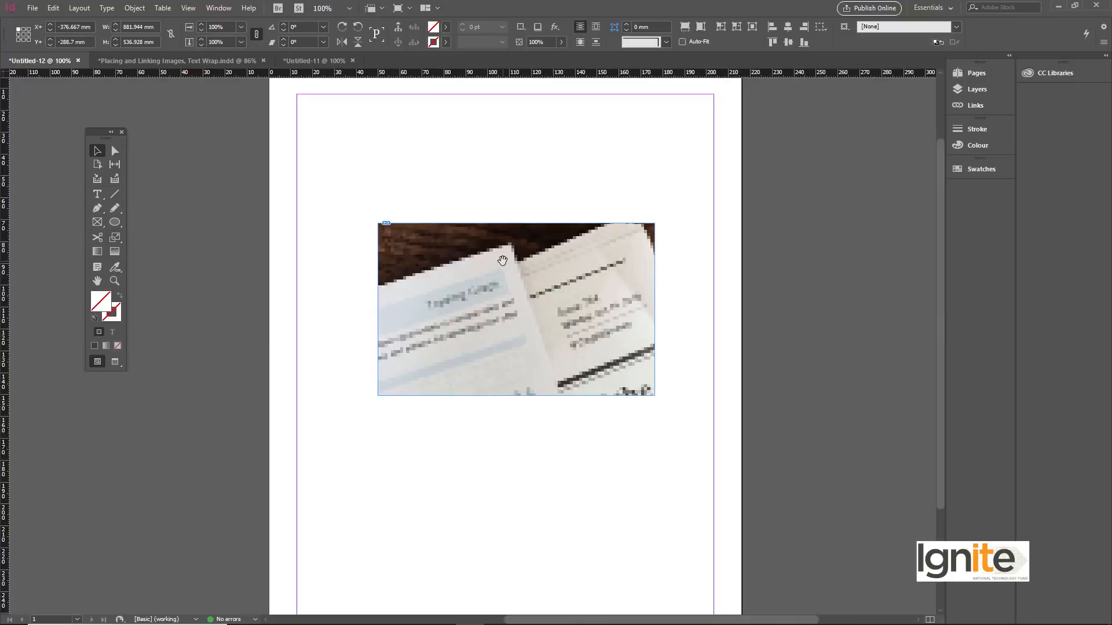
pyautogui.moveTo(401, 185); pyautogui.dragTo(449, 231)
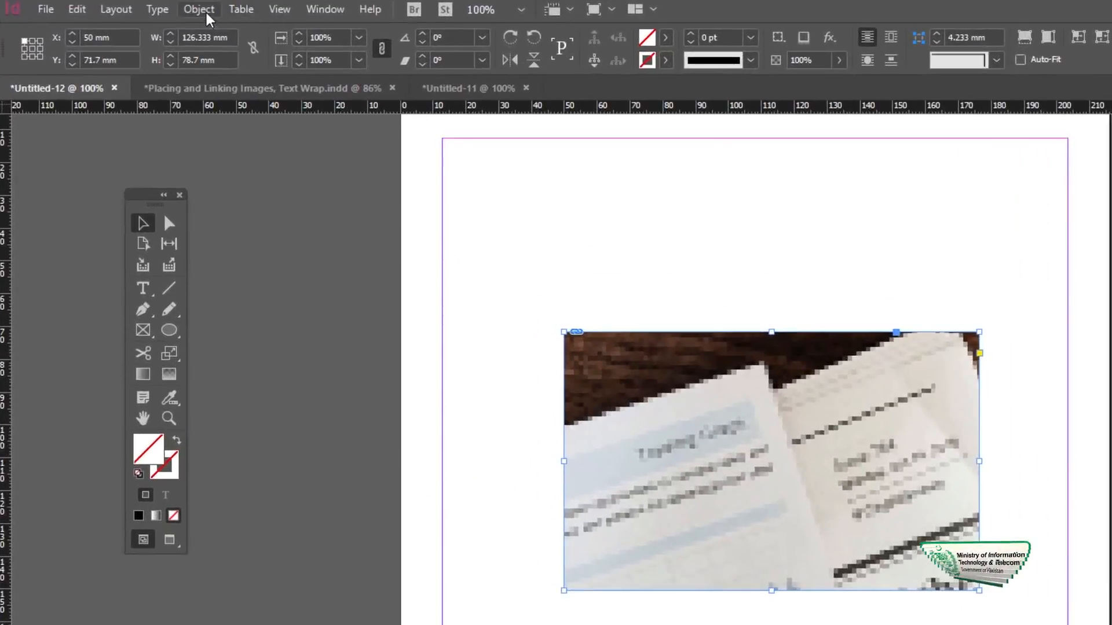
# Apply Fill Frame Proportionally to the image and undo it.
pyautogui.click(150, 8)
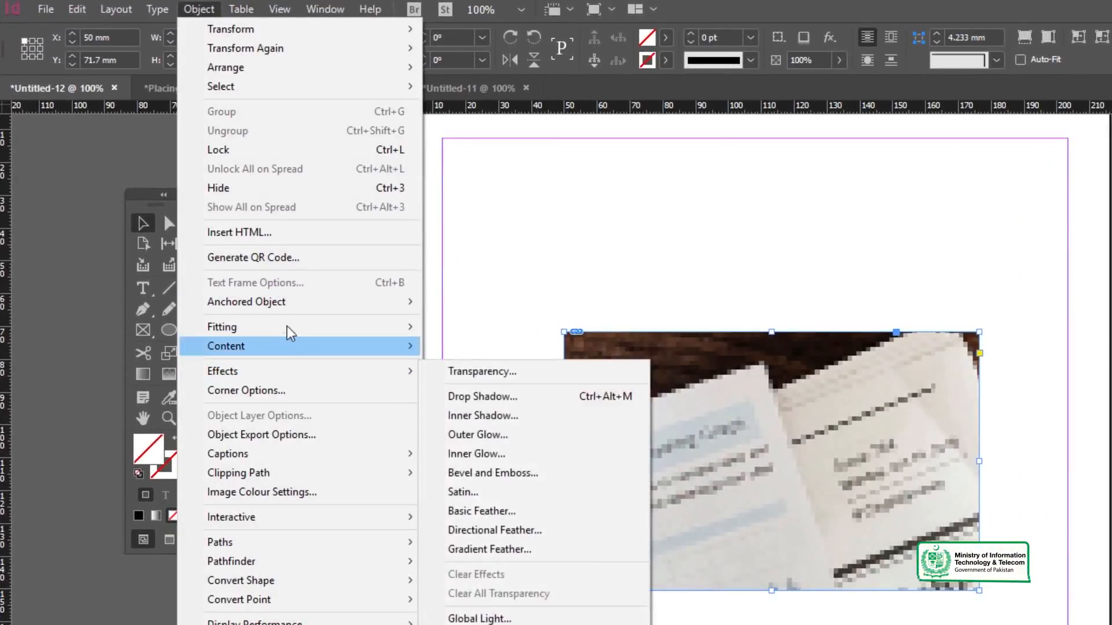
pyautogui.moveTo(288, 326)
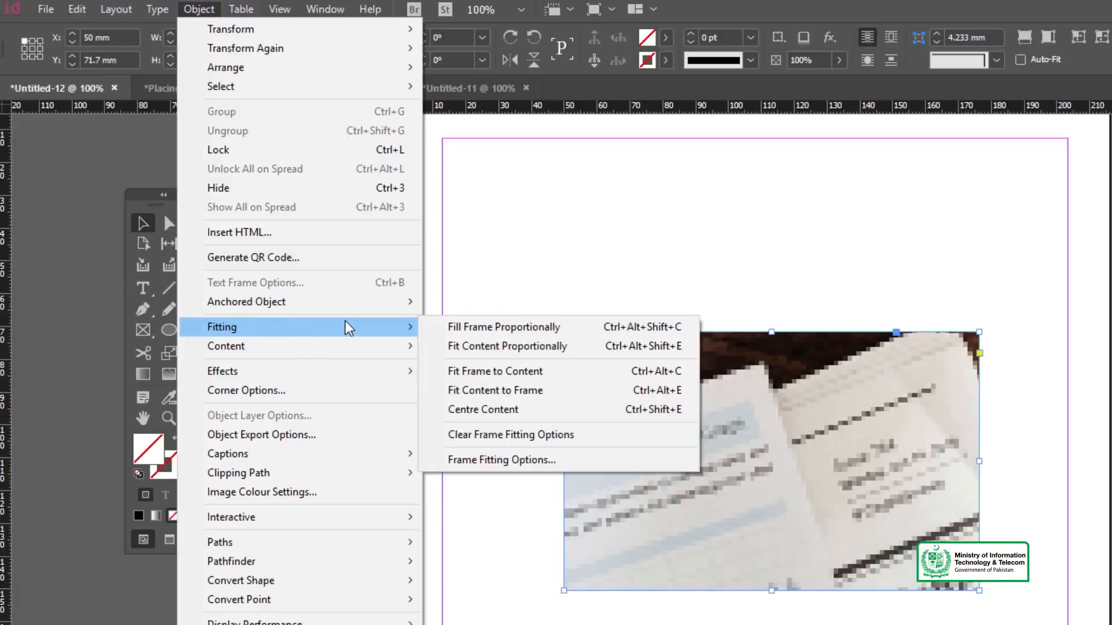
pyautogui.click(505, 334)
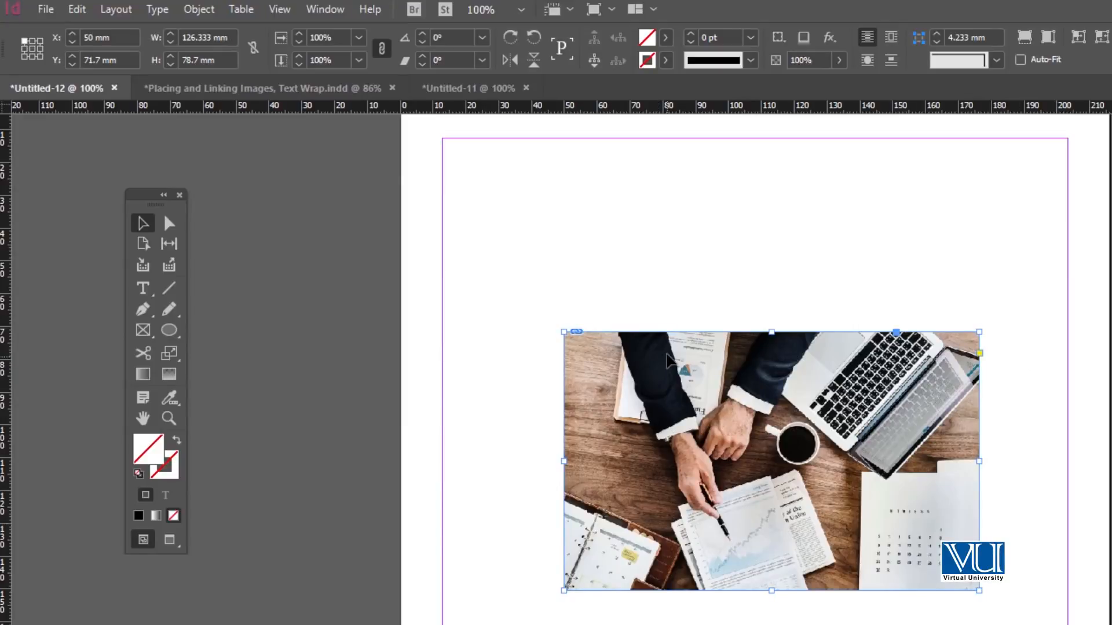
pyautogui.hotkey('ctrl', 'z')
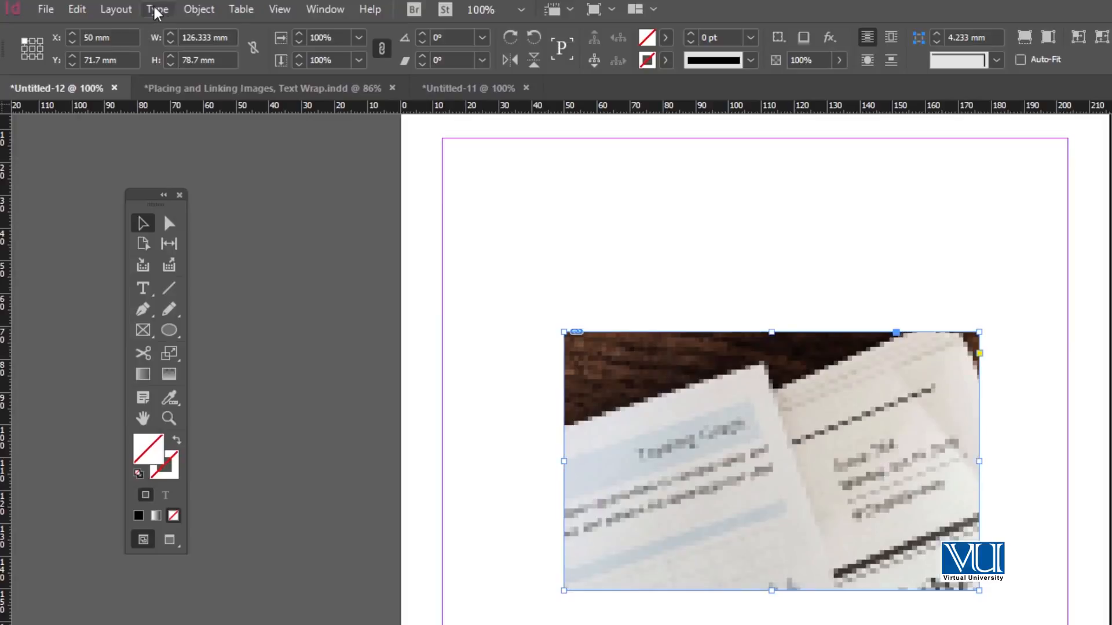
# Apply Fit Content to Frame to the image and undo it.
pyautogui.click(199, 8)
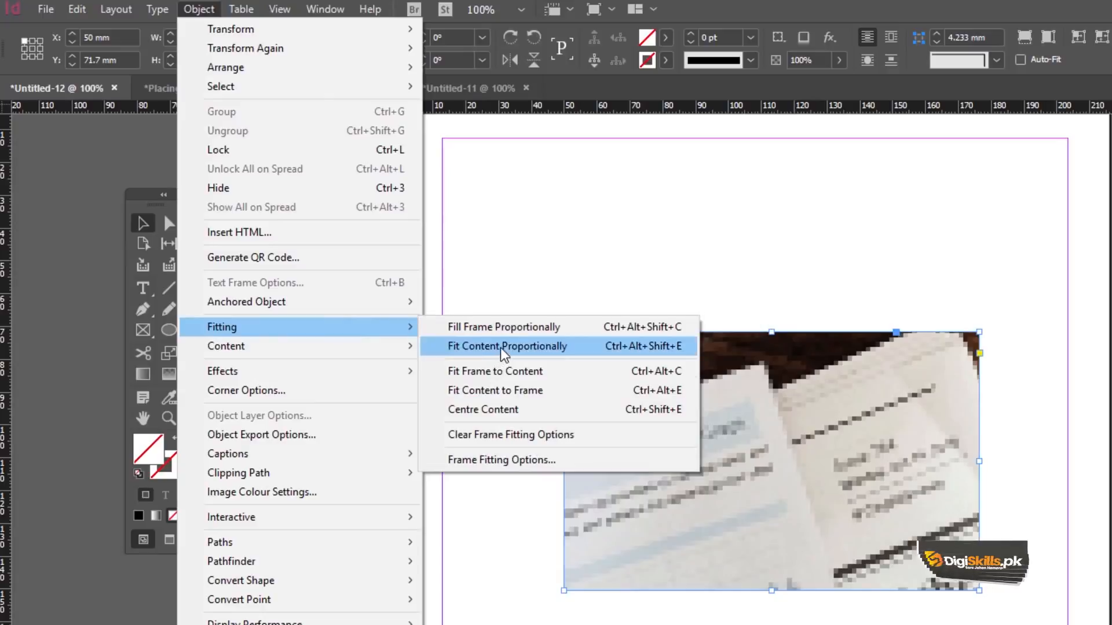
pyautogui.click(493, 374)
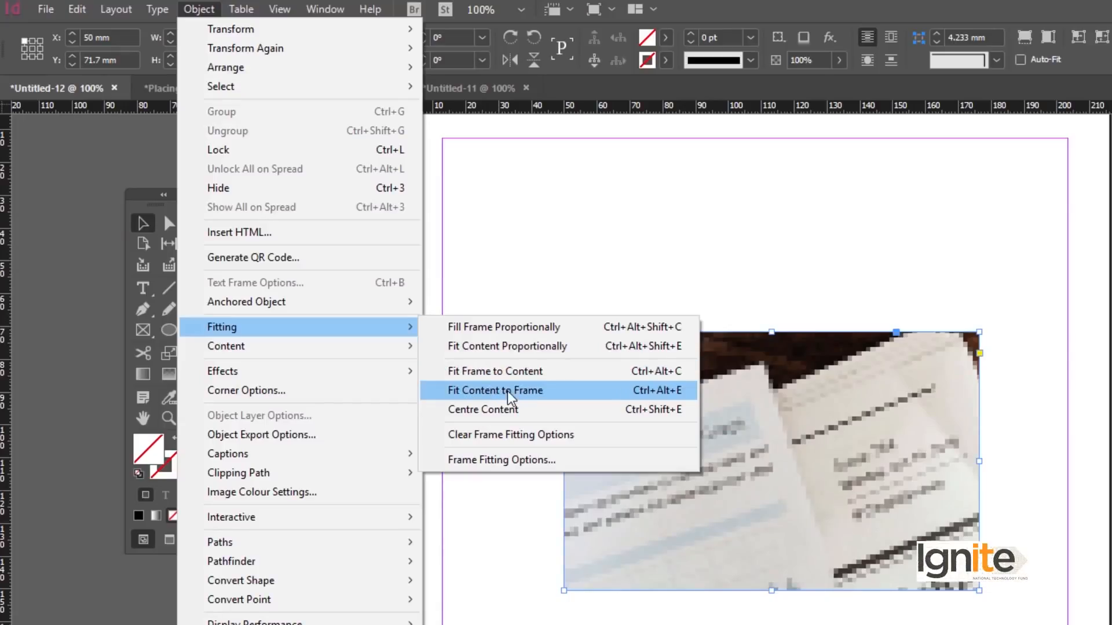
pyautogui.click(496, 390)
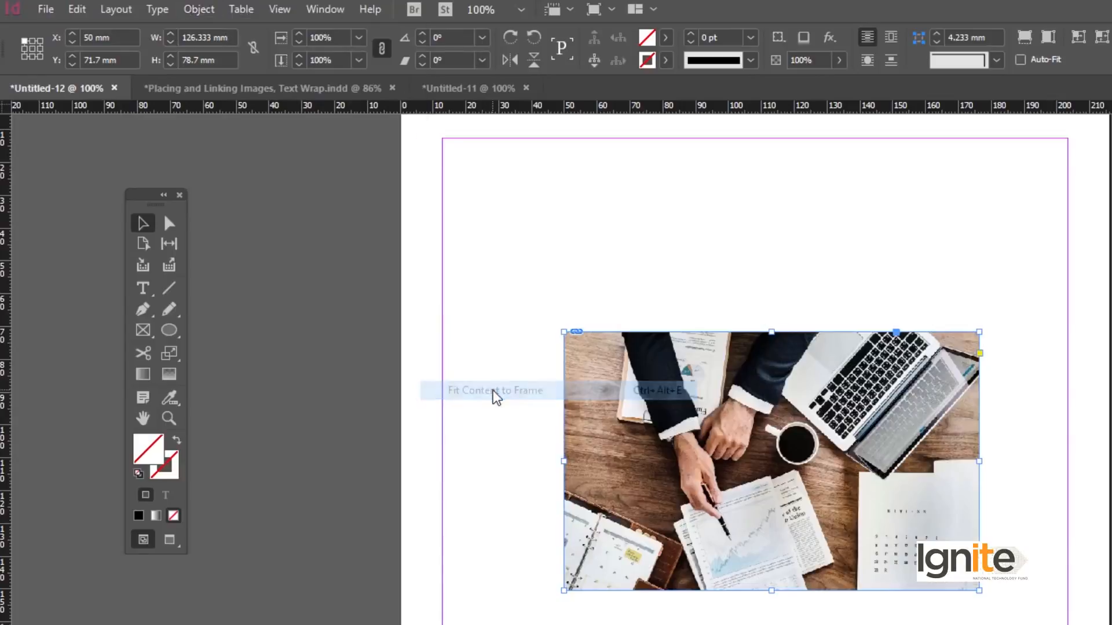
pyautogui.hotkey('ctrl', 'z')
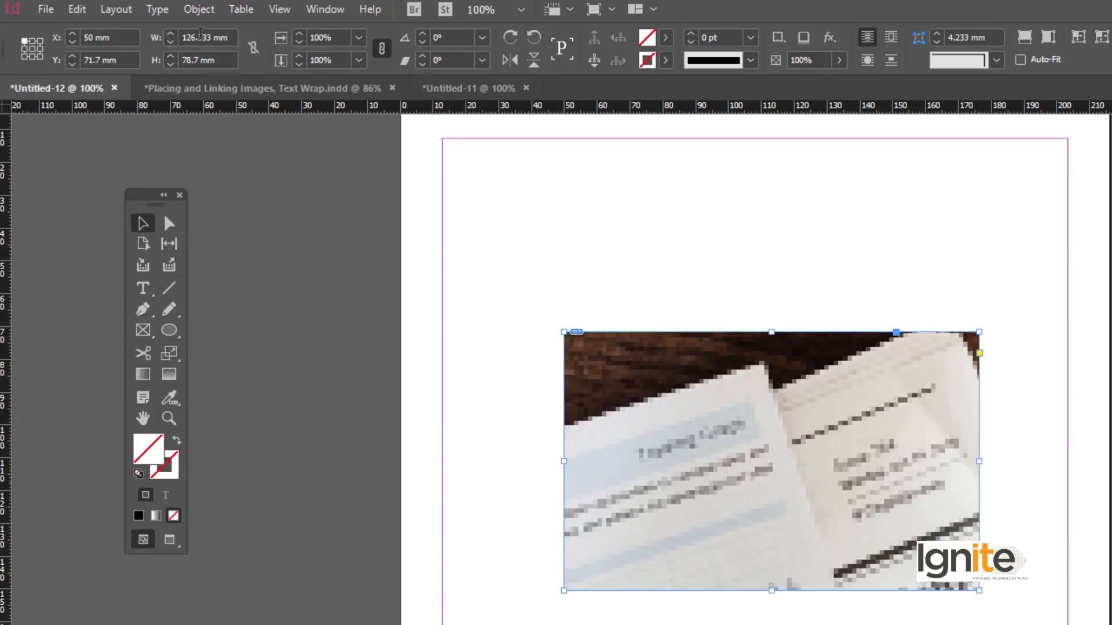
# Apply Fit Frame to Content to the image, zoom out to view the enlarged frame, and undo it.
pyautogui.click(200, 10)
pyautogui.moveTo(280, 328)
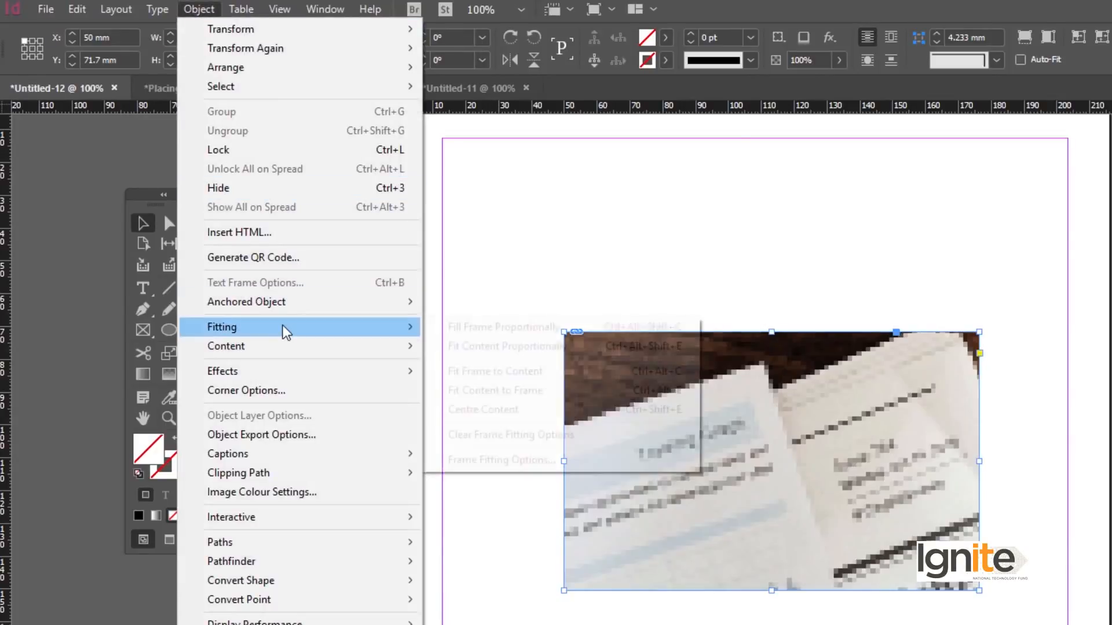
pyautogui.click(461, 375)
pyautogui.press('z')
pyautogui.keyDown('alt'); pyautogui.click(664, 461); pyautogui.keyUp('alt')
pyautogui.keyDown('alt'); pyautogui.click(665, 462); pyautogui.keyUp('alt')
pyautogui.keyDown('alt'); pyautogui.click(665, 461); pyautogui.keyUp('alt')
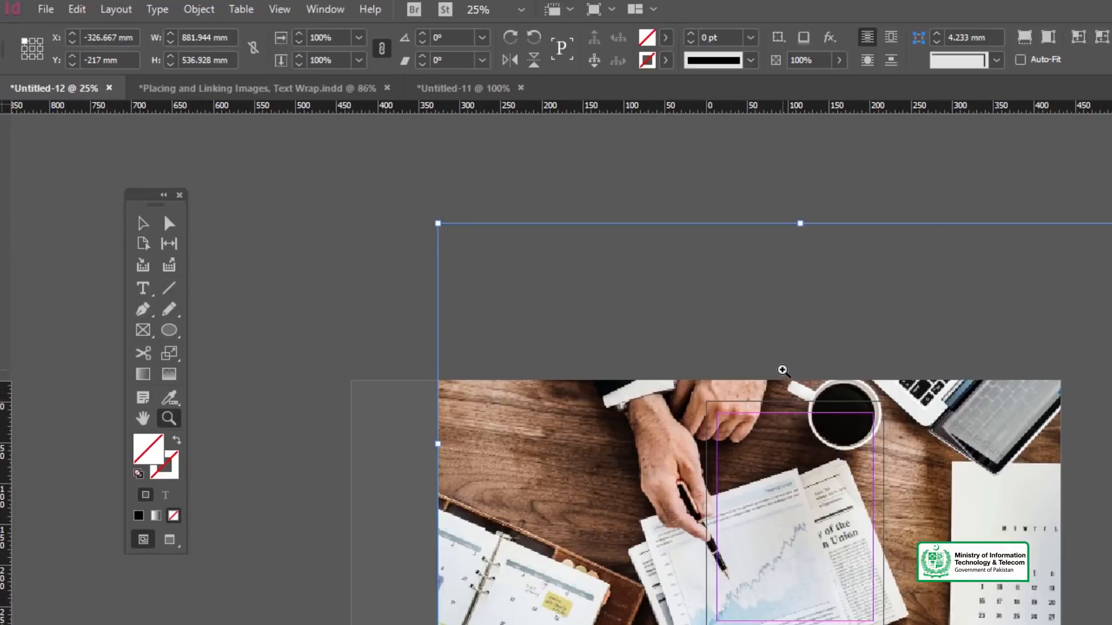
pyautogui.hotkey('ctrl', 'z')
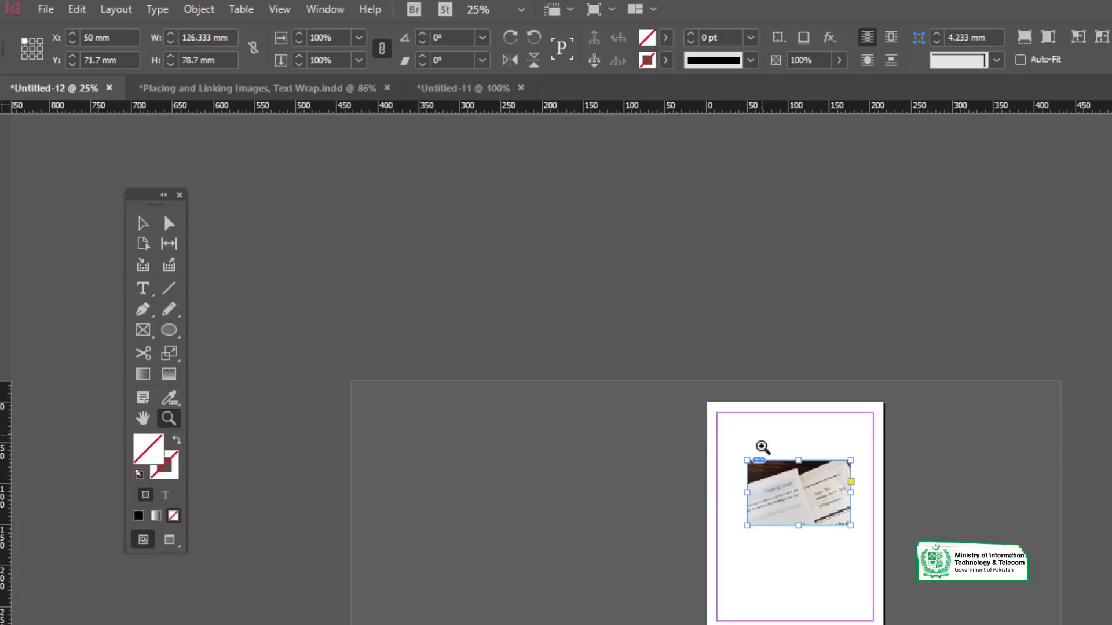
# Fill the rectangle frame proportionally with the image.
pyautogui.click(799, 517)
pyautogui.click(805, 515)
pyautogui.click(805, 515)
pyautogui.press('v')
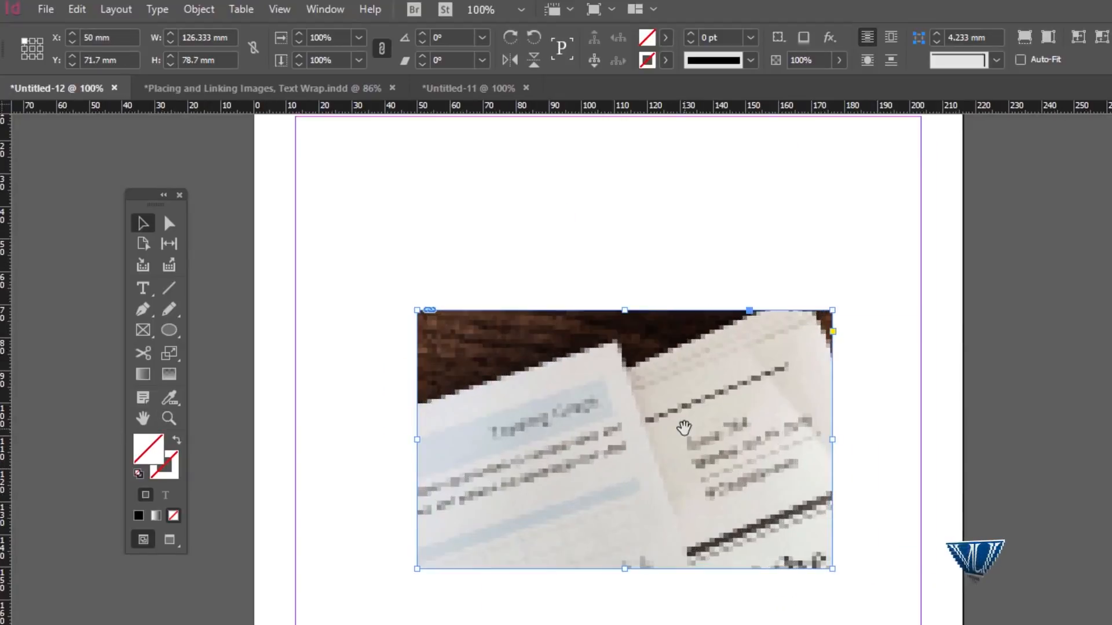
pyautogui.hscroll(-3, 683, 427)
pyautogui.click(750, 266)
pyautogui.click(764, 356)
pyautogui.click(198, 9)
pyautogui.moveTo(297, 324)
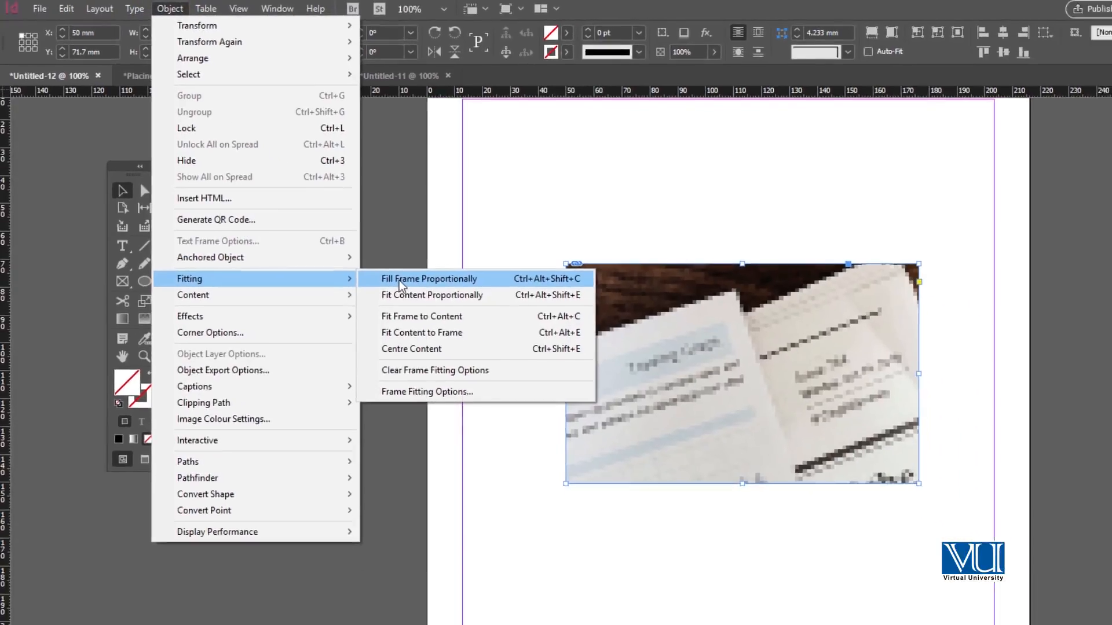
pyautogui.click(470, 328)
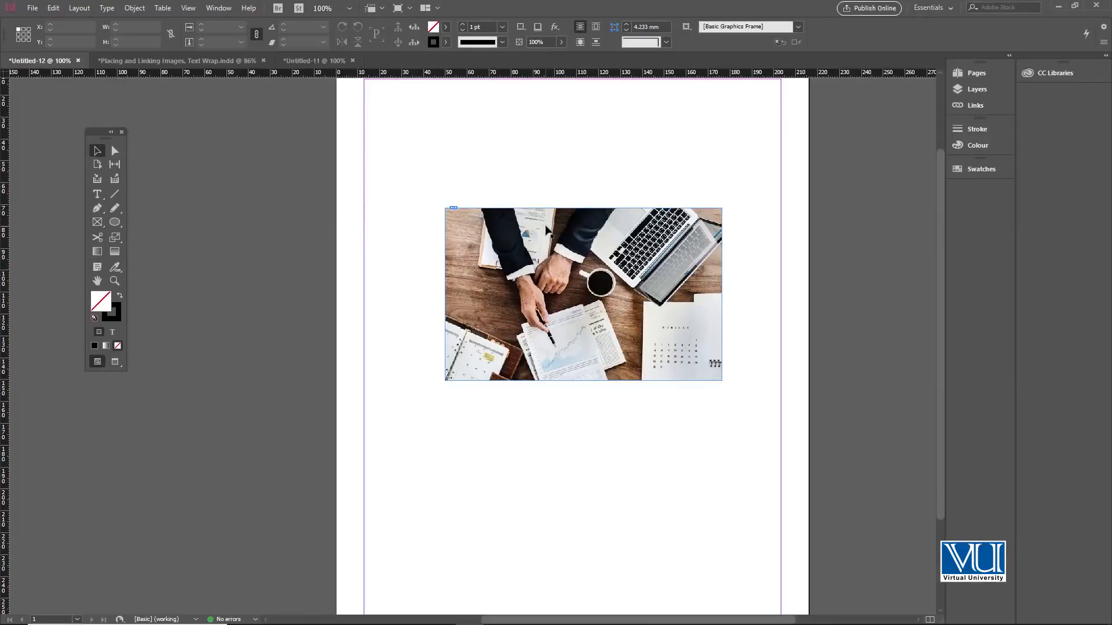
# Try resizing the image frame from its corners, undoing each attempt.
pyautogui.hotkey('ctrl', '=')
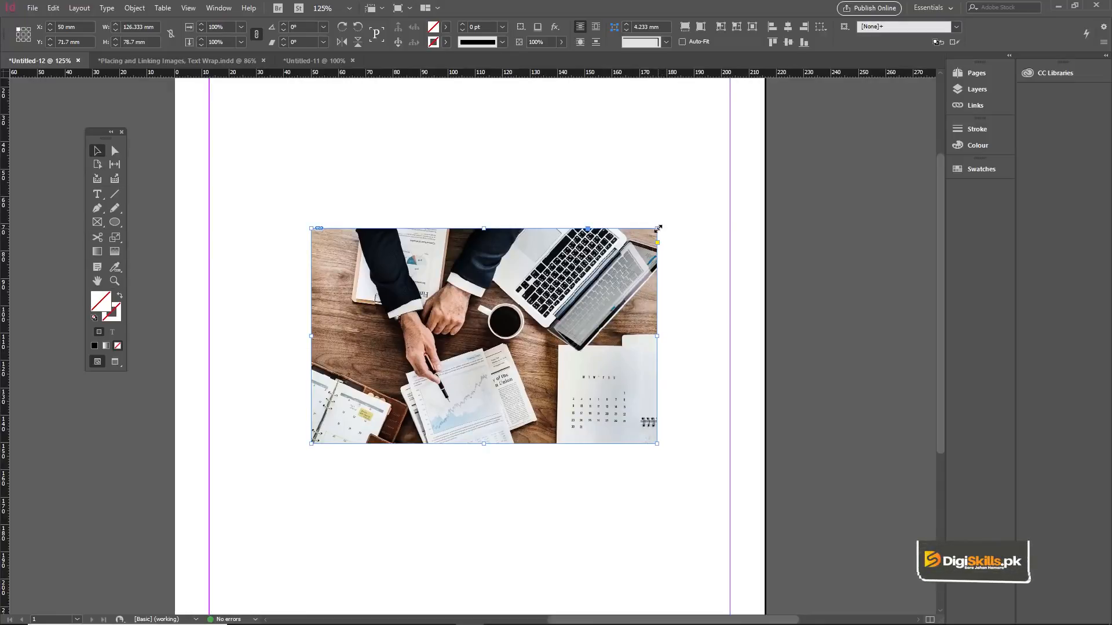
pyautogui.moveTo(659, 229); pyautogui.dragTo(747, 166)
pyautogui.hotkey('ctrl', 'z')
pyautogui.moveTo(311, 228); pyautogui.dragTo(318, 191)
pyautogui.hotkey('ctrl', 'z')
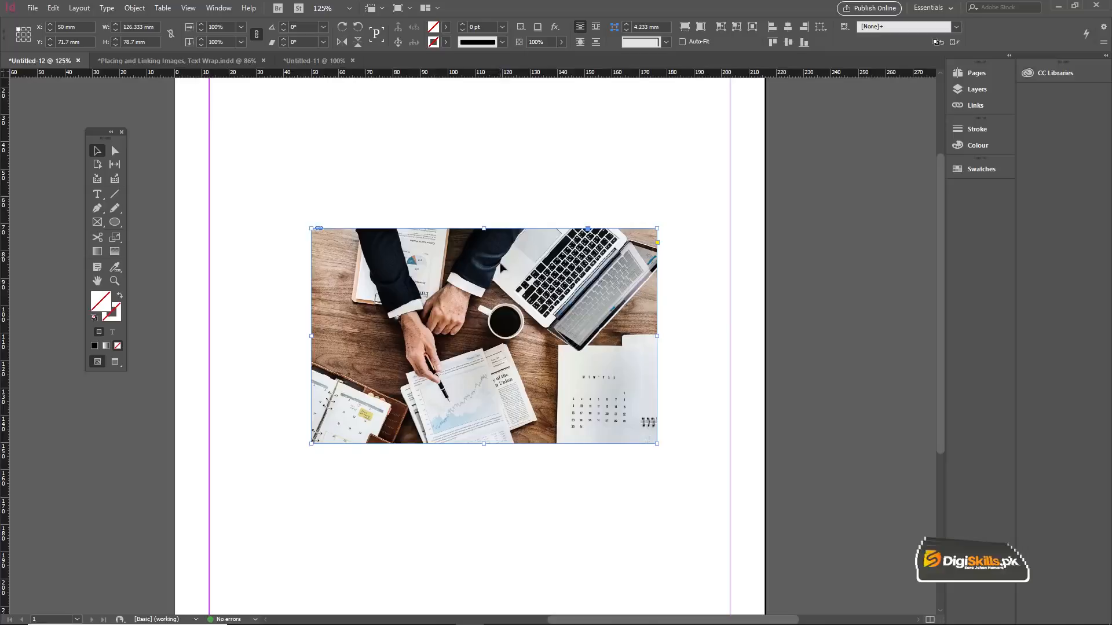
pyautogui.moveTo(656, 229); pyautogui.dragTo(712, 193)
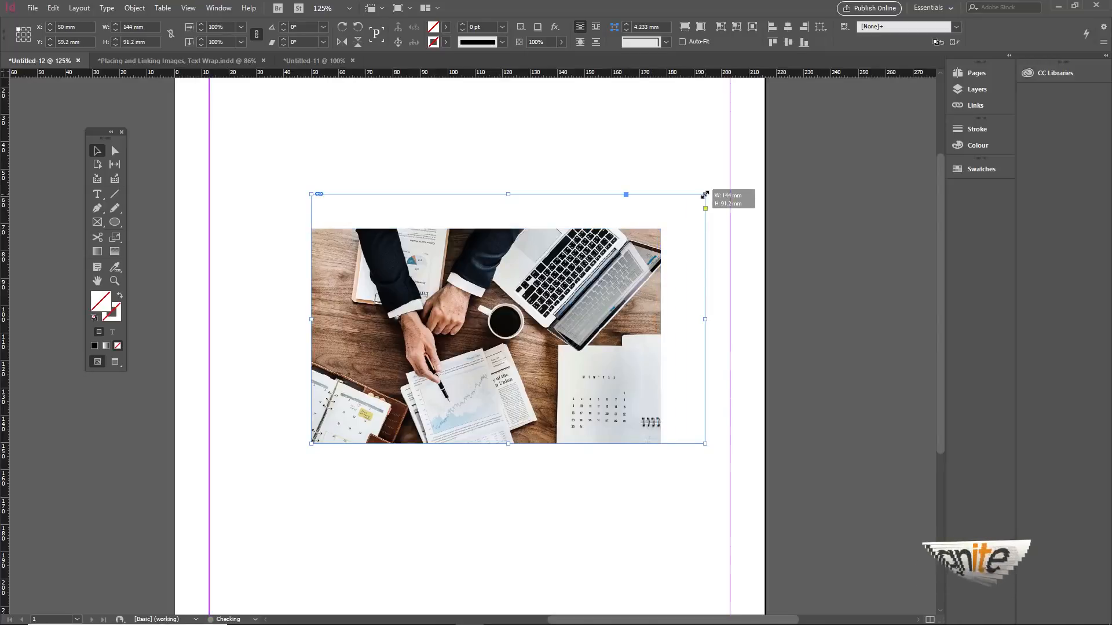
pyautogui.hotkey('ctrl', 'z')
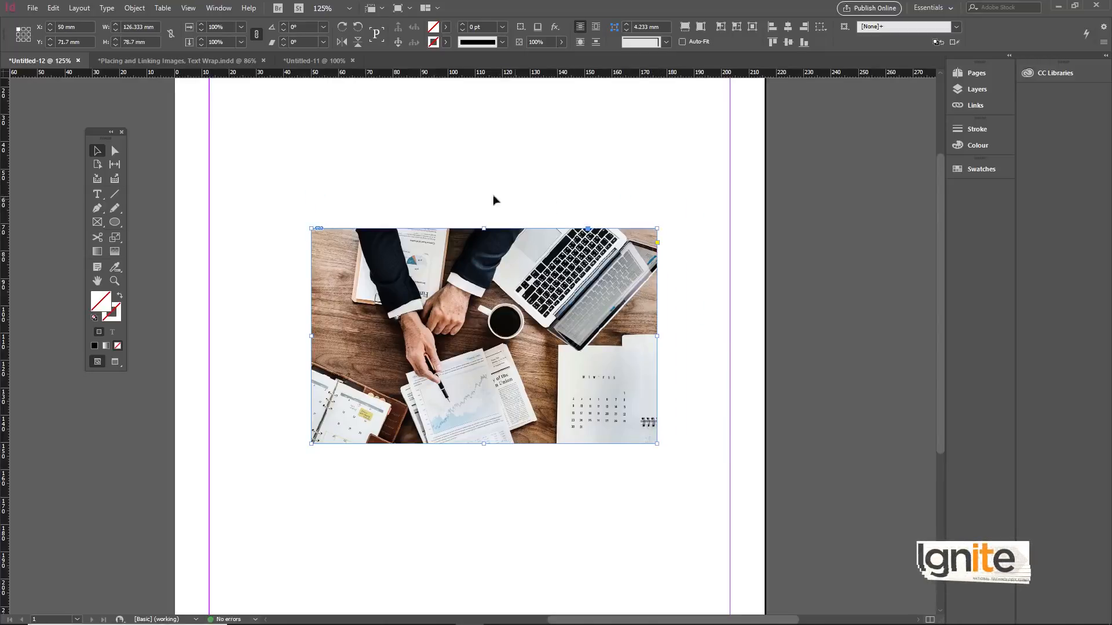
# Scale the image frame down to about 112 by 70 mm and delete it.
pyautogui.click(451, 188)
pyautogui.moveTo(407, 182); pyautogui.dragTo(533, 309)
pyautogui.moveTo(657, 228); pyautogui.dragTo(618, 253)
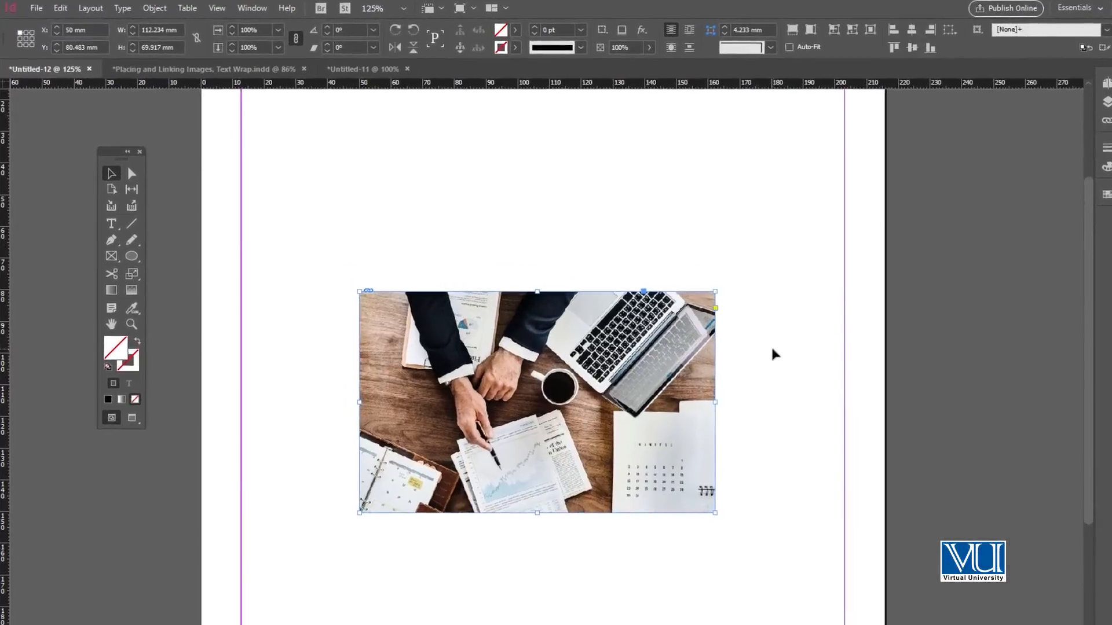
pyautogui.press('Delete')
# Draw a circular ellipse frame about 52 mm in diameter on the page.
pyautogui.moveTo(126, 292); pyautogui.dragTo(168, 320)
pyautogui.moveTo(486, 320); pyautogui.dragTo(764, 504)
# Place the image agenda-analysis-business-plan-990818 into the circular frame.
pyautogui.hotkey('ctrl', 'd')
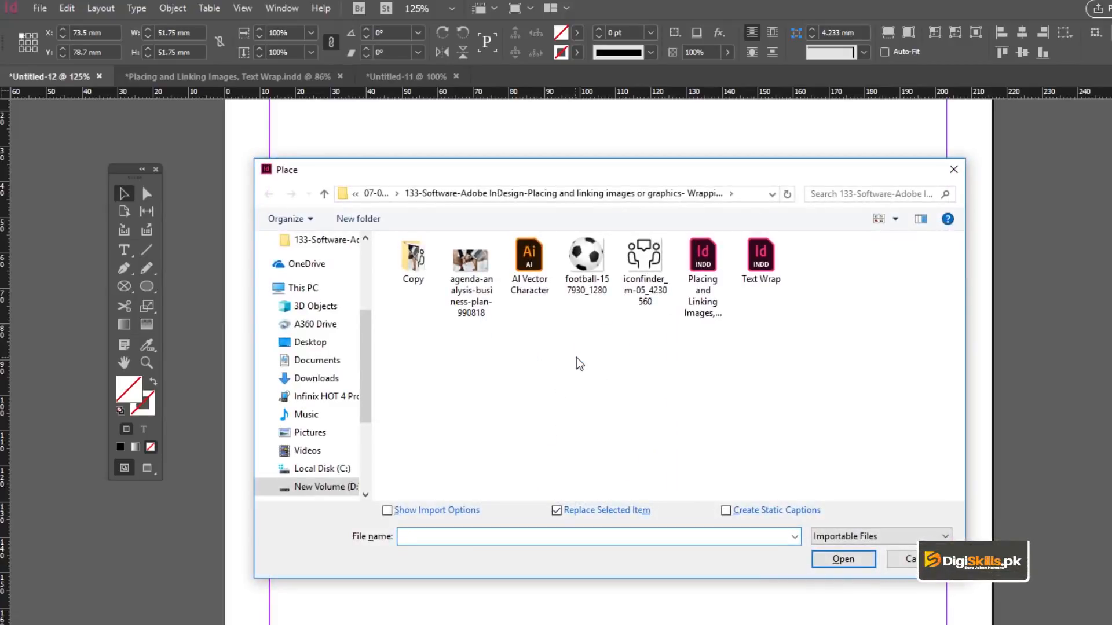
pyautogui.click(459, 284)
pyautogui.click(840, 559)
# Fill the circular frame proportionally with the image.
pyautogui.press('z')
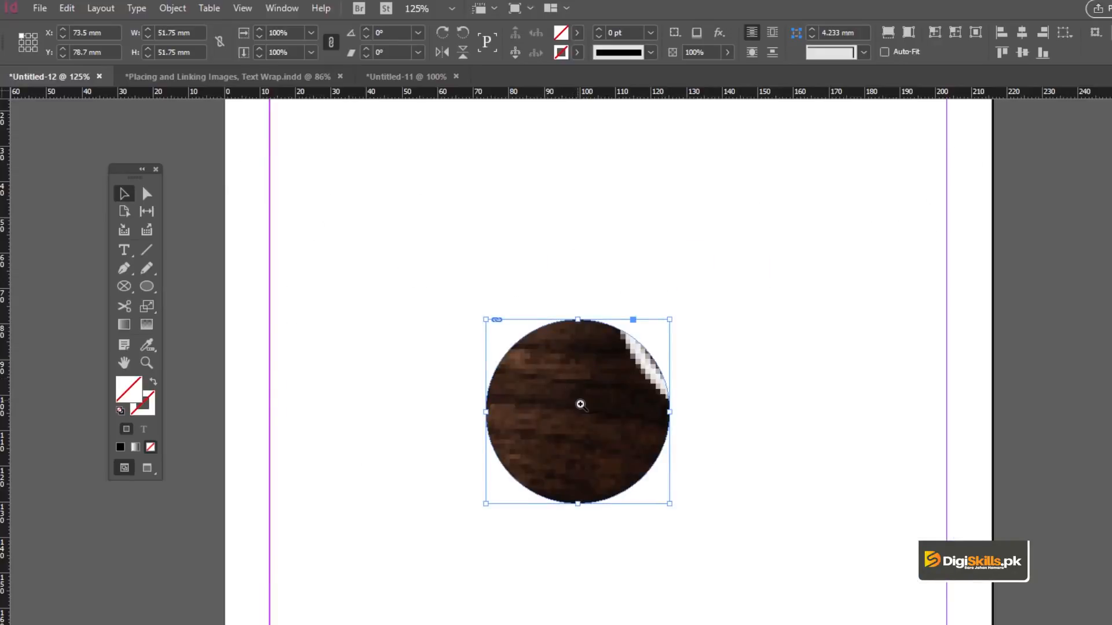
pyautogui.keyDown('alt'); pyautogui.click(580, 404); pyautogui.keyUp('alt')
pyautogui.click(611, 447)
pyautogui.press('v')
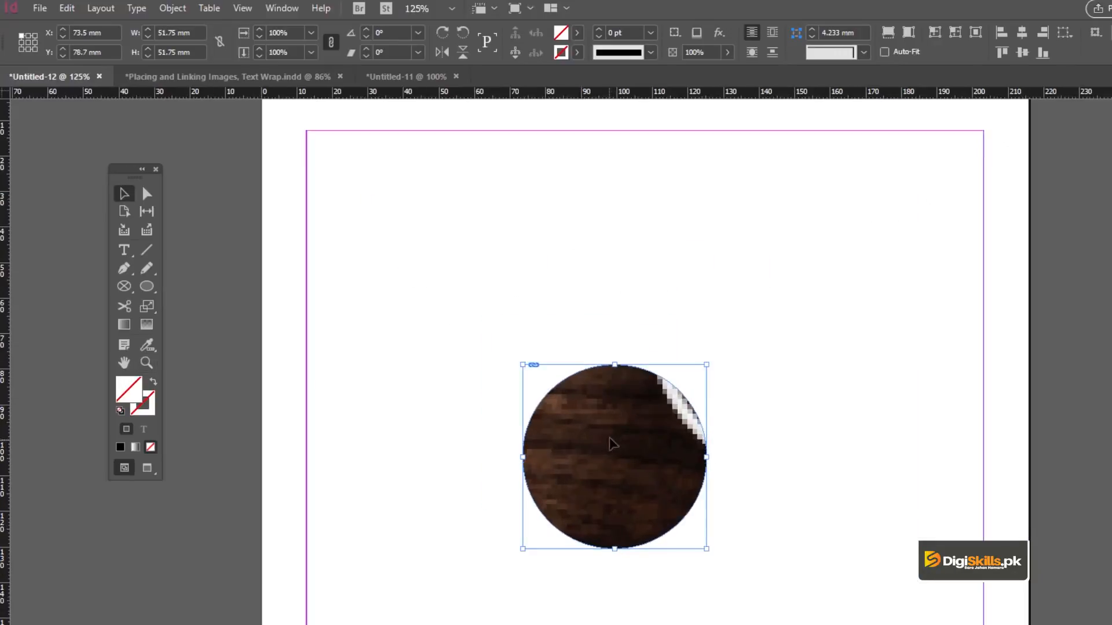
pyautogui.press('space')
pyautogui.moveTo(608, 420); pyautogui.dragTo(580, 388)
pyautogui.click(173, 8)
pyautogui.moveTo(251, 290)
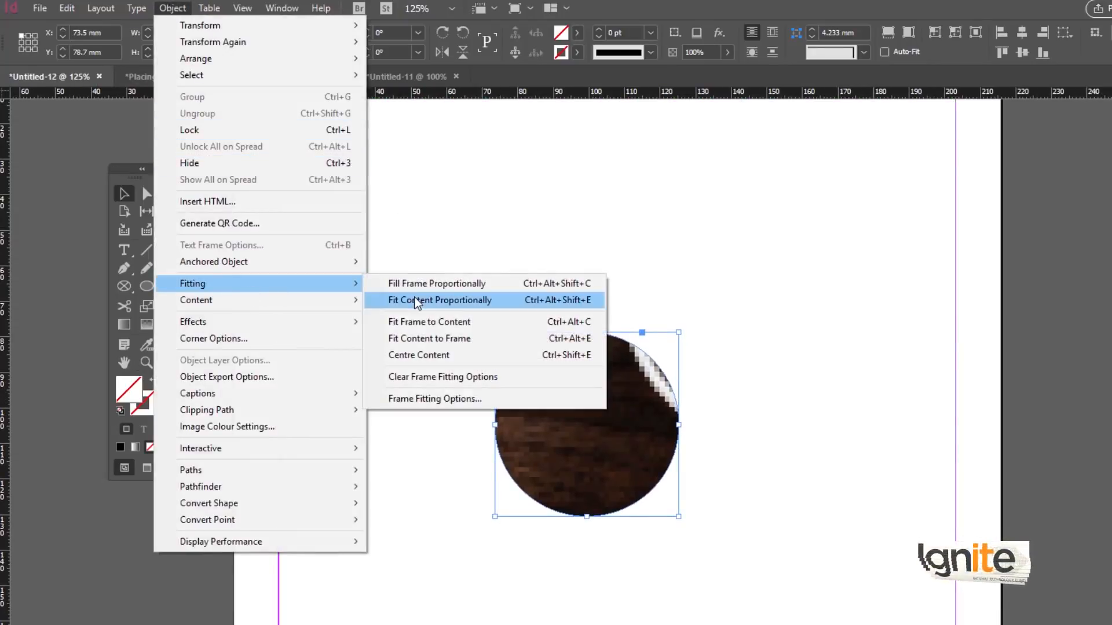
pyautogui.click(414, 285)
# Delete the circular image frame from the page.
pyautogui.hotkey('ctrl', 'shift', 'a')
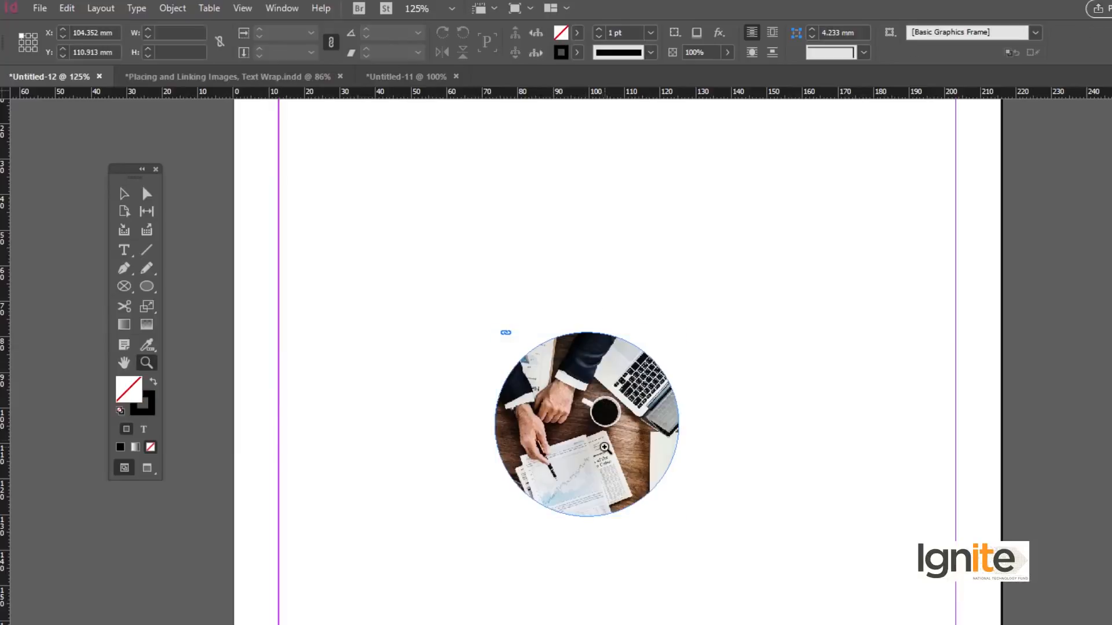
pyautogui.hotkey('ctrl', '2')
pyautogui.hotkey('ctrl', 'alt', 'space')
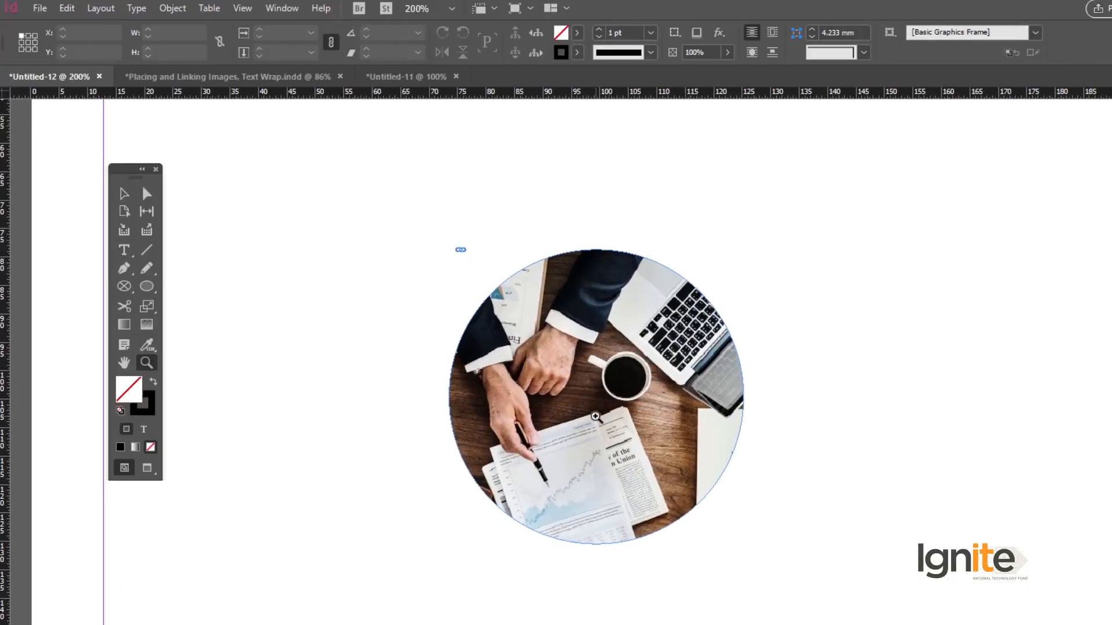
pyautogui.keyDown('ctrl'); pyautogui.keyDown('alt'); pyautogui.click(599, 422); pyautogui.keyUp('alt'); pyautogui.keyUp('ctrl')
pyautogui.keyDown('ctrl'); pyautogui.keyDown('alt'); pyautogui.click(599, 422); pyautogui.keyUp('alt'); pyautogui.keyUp('ctrl')
pyautogui.moveTo(466, 295); pyautogui.dragTo(707, 509)
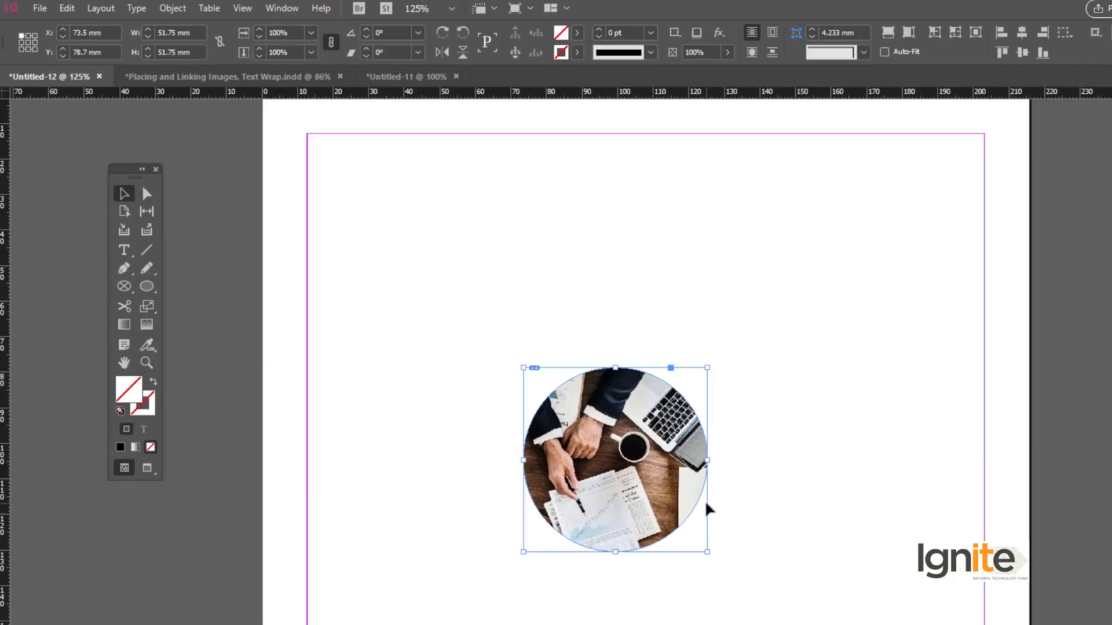
pyautogui.press('Delete')
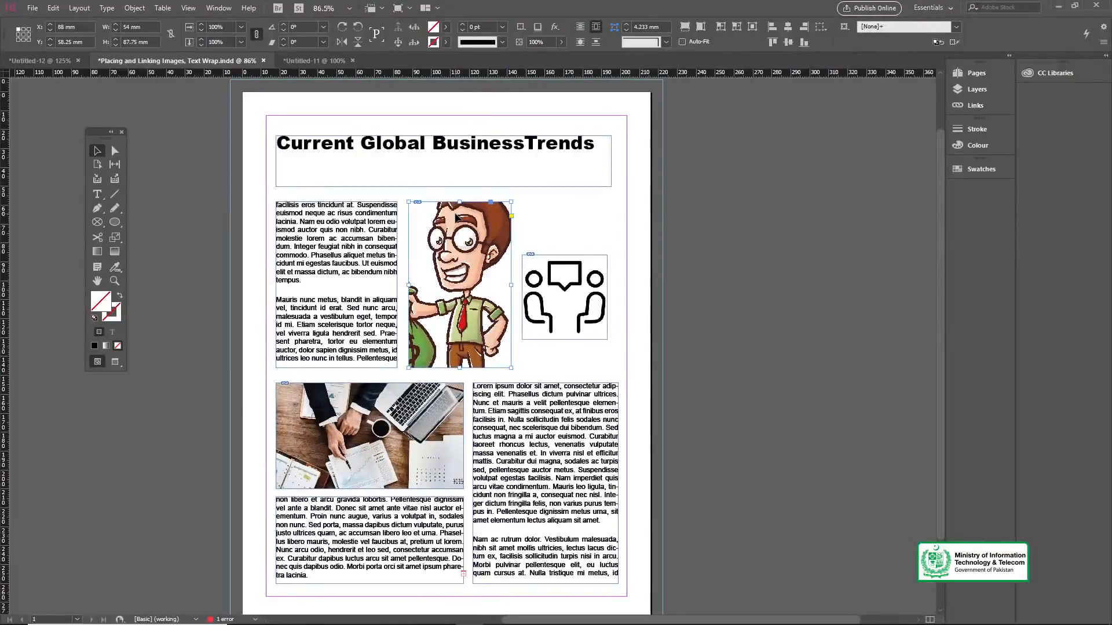
pyautogui.moveTo(452, 180); pyautogui.dragTo(475, 168)
pyautogui.press('v')
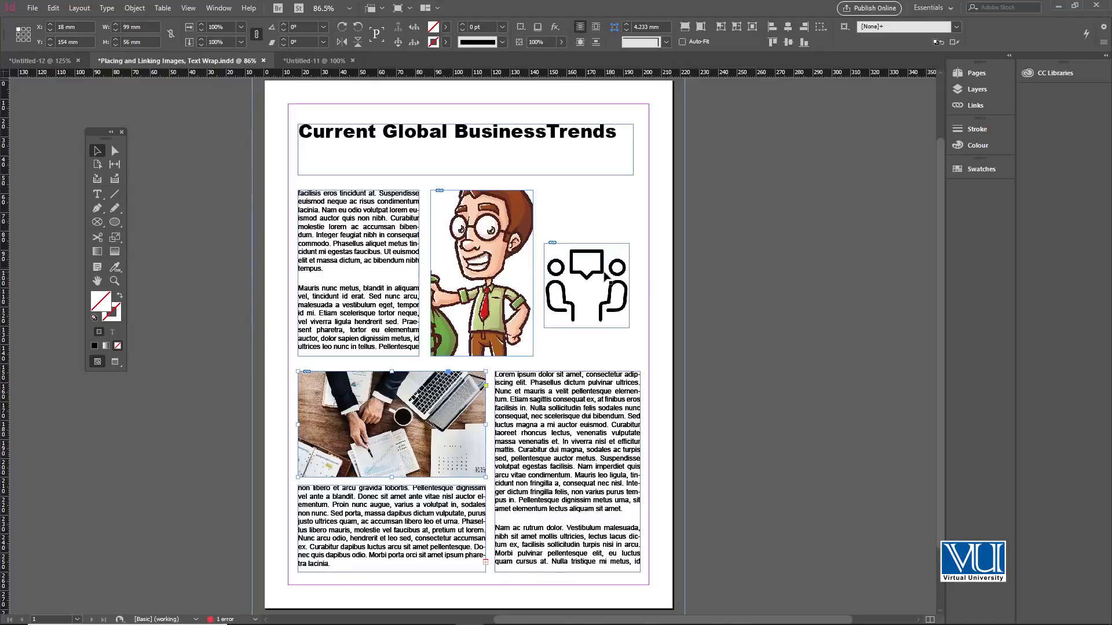
pyautogui.click(550, 401)
pyautogui.click(602, 216)
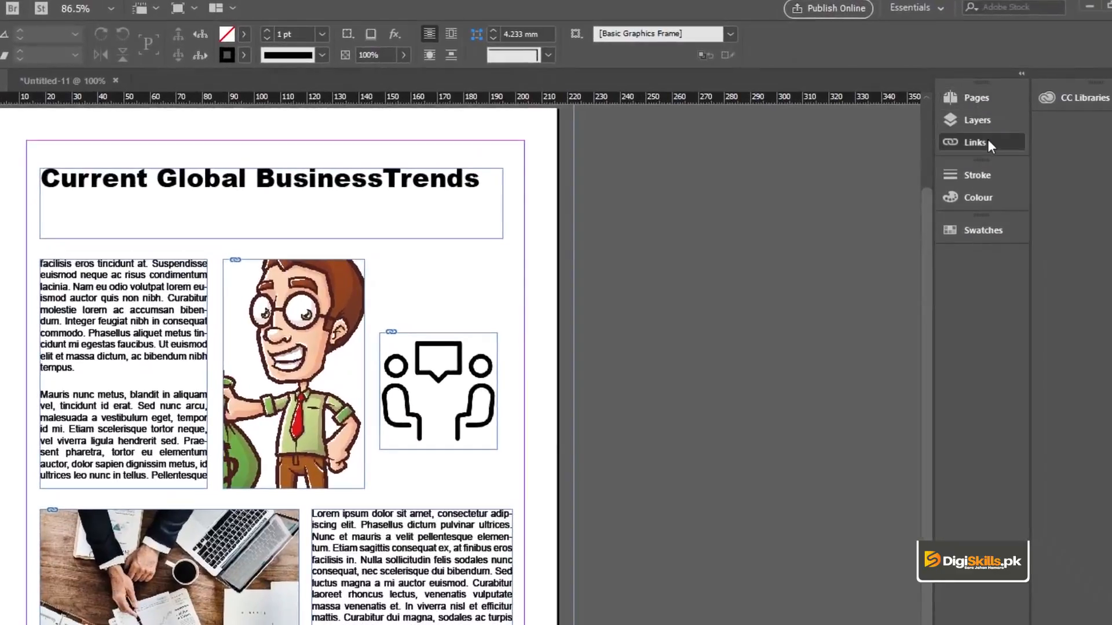
# Open the Links panel and inspect the link information of each placed image in turn.
pyautogui.click(988, 141)
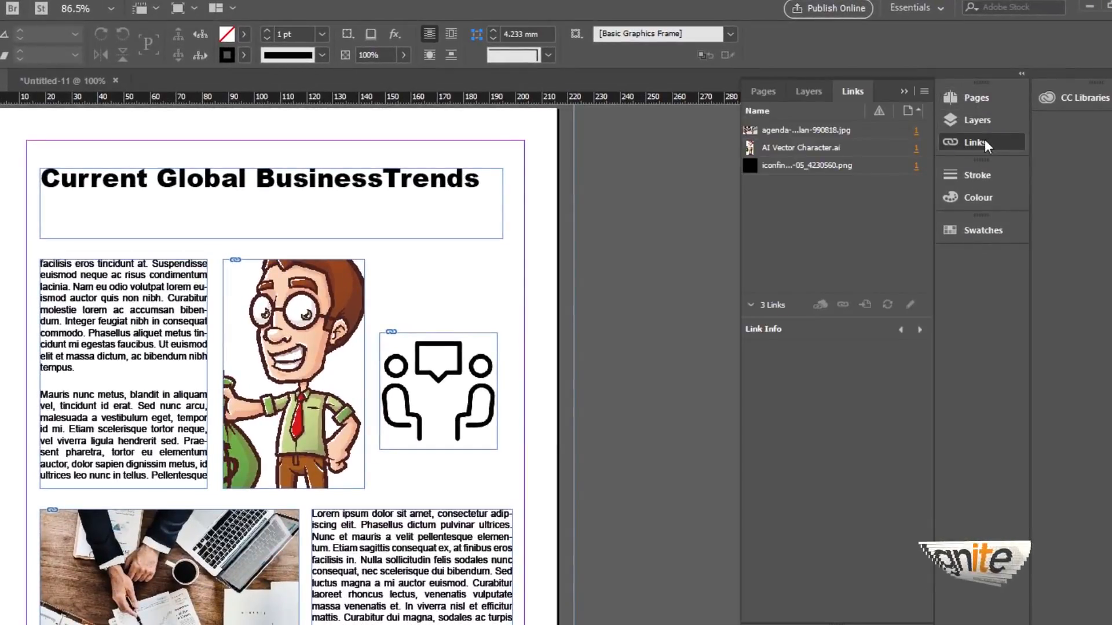
pyautogui.click(816, 133)
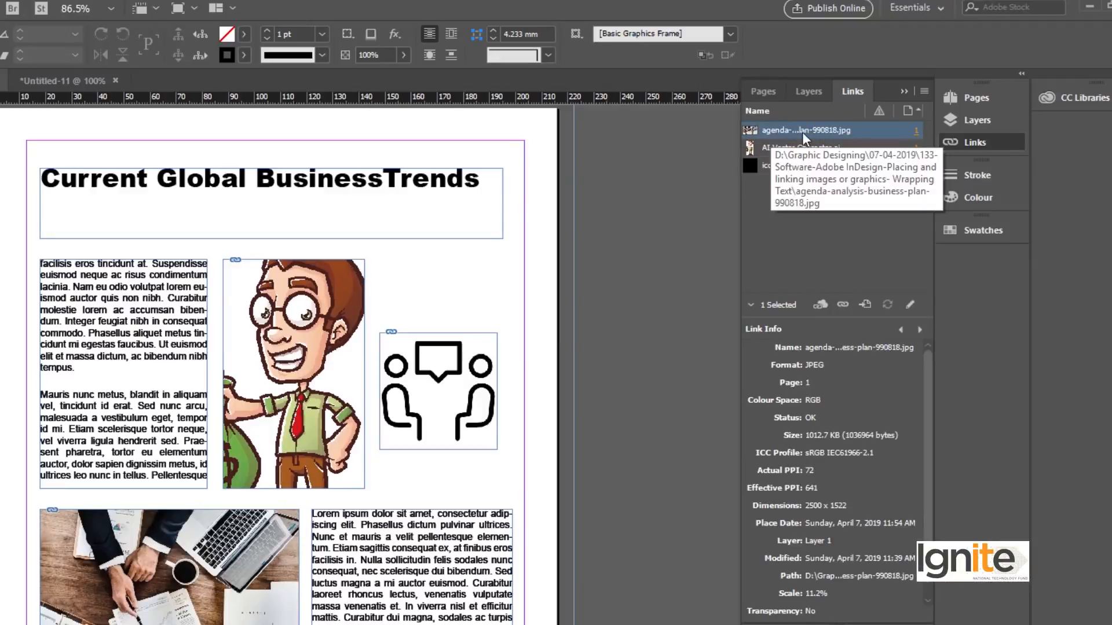
pyautogui.click(793, 152)
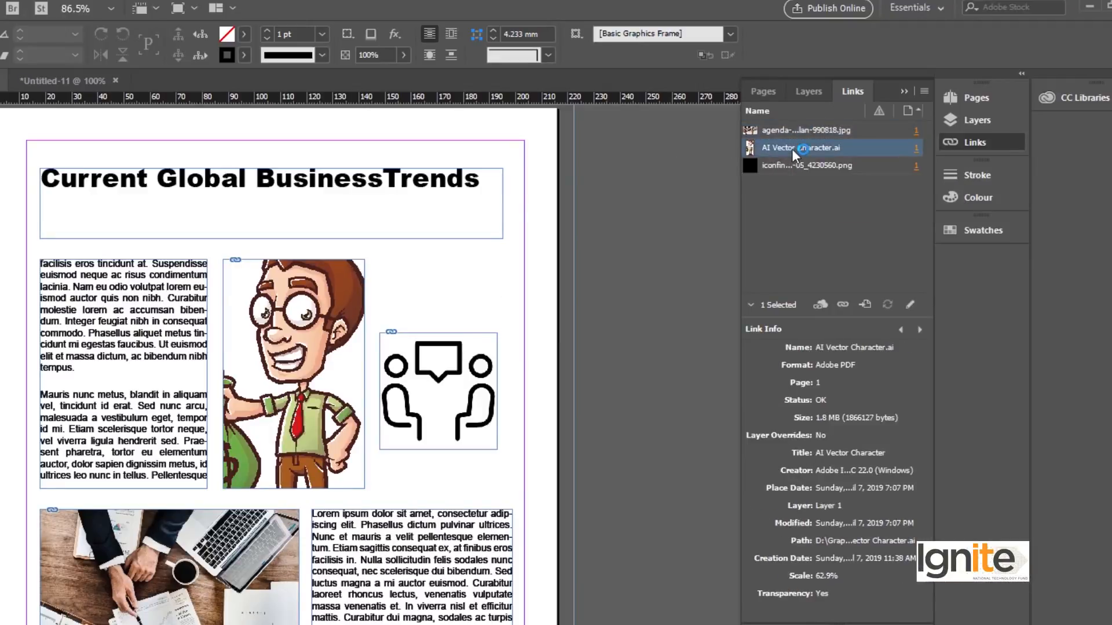
pyautogui.click(792, 165)
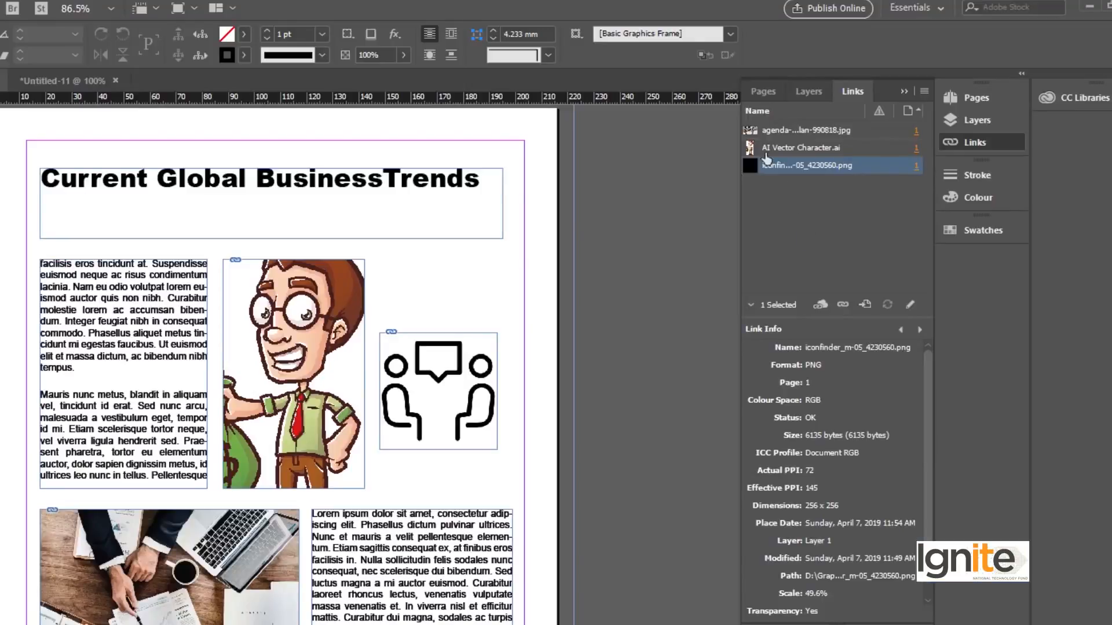
pyautogui.click(857, 130)
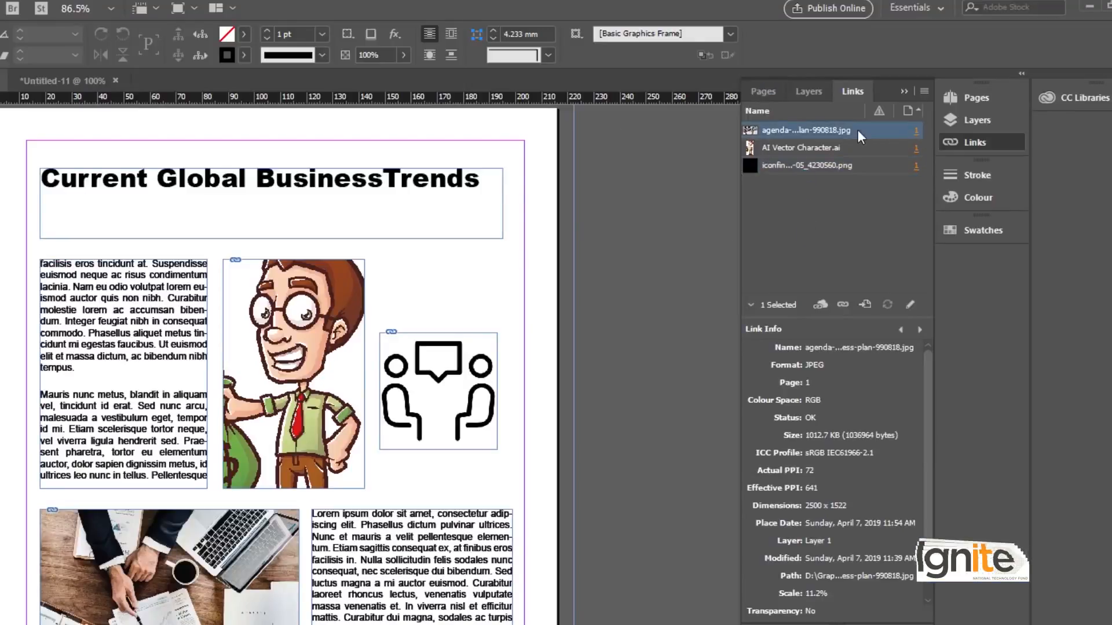
pyautogui.click(846, 148)
pyautogui.click(844, 165)
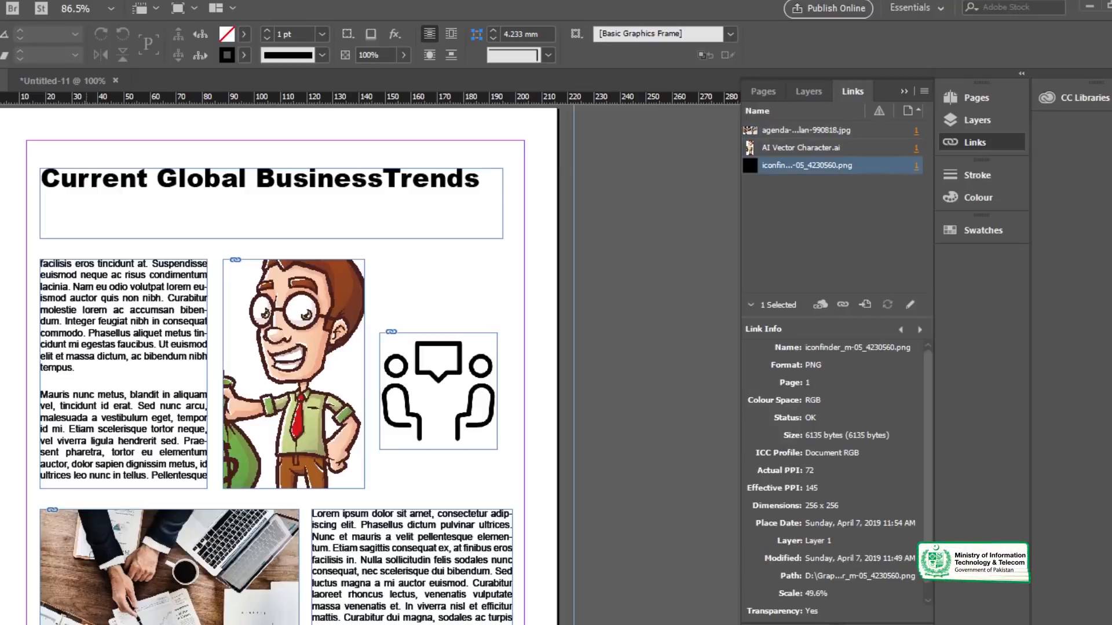
# Switch to File Explorer and delete the agenda-analysis-business-plan-990818 image file from the project folder.
pyautogui.click(168, 562)
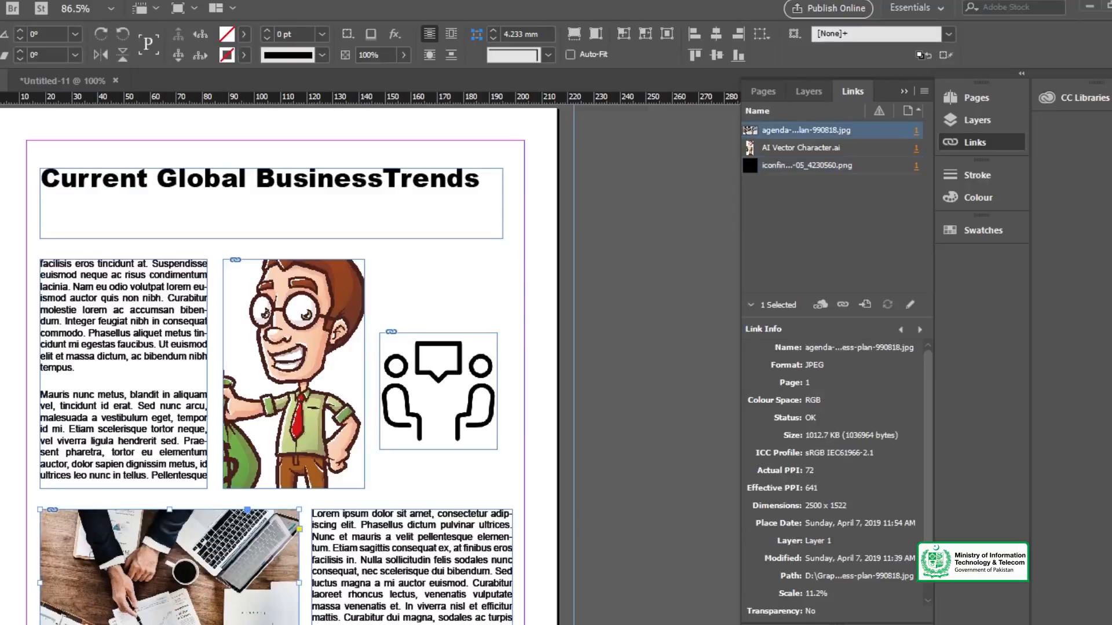
pyautogui.click(54, 462)
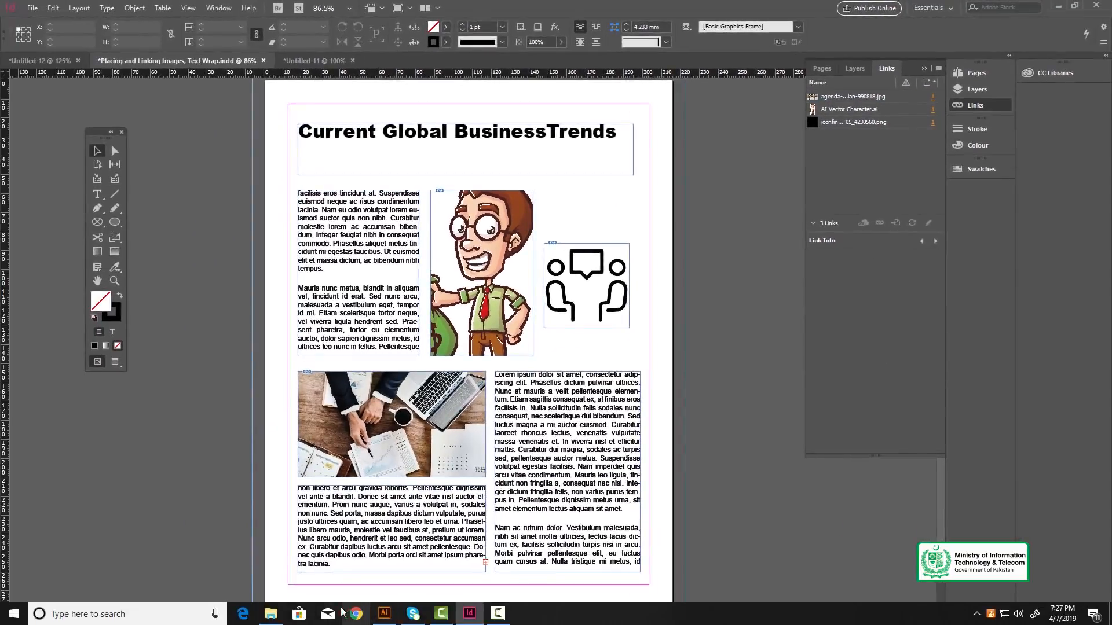
pyautogui.click(271, 613)
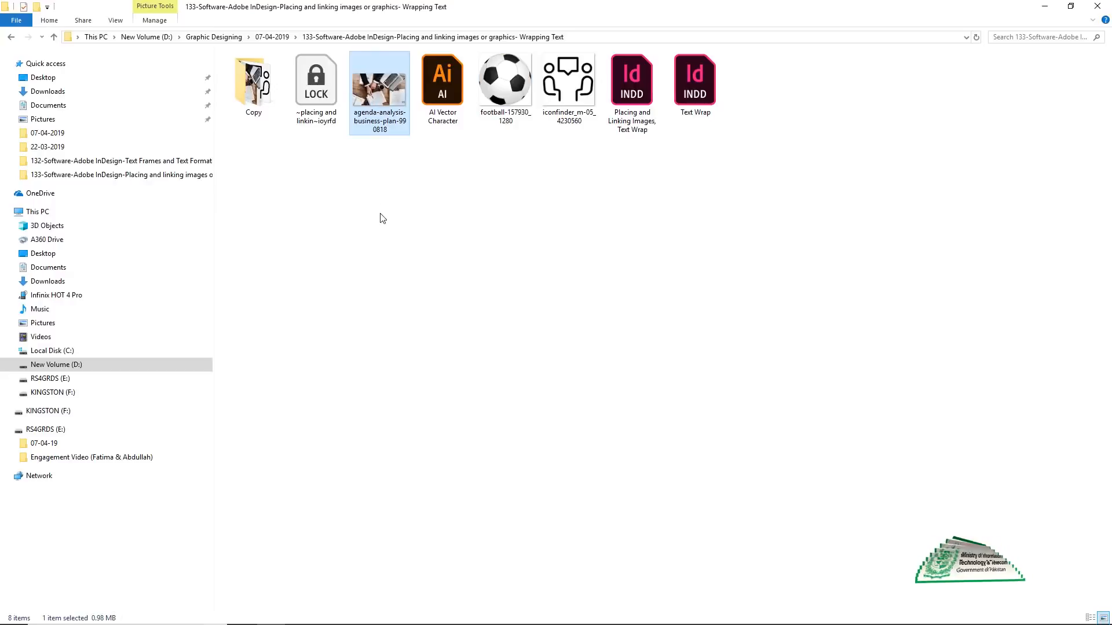
pyautogui.press('Delete')
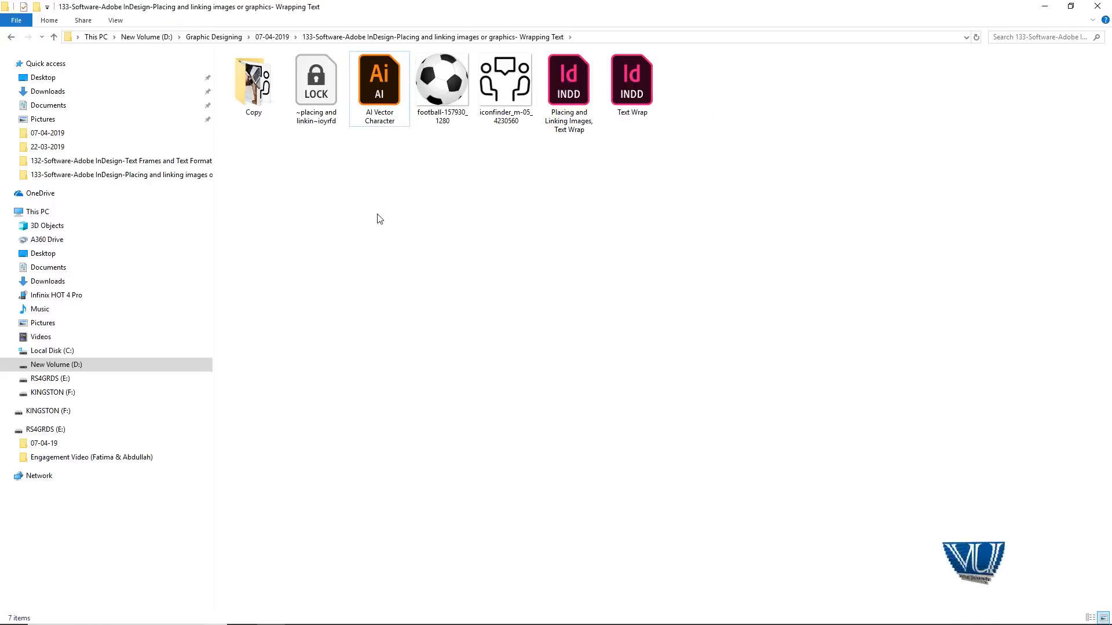
pyautogui.click(1042, 6)
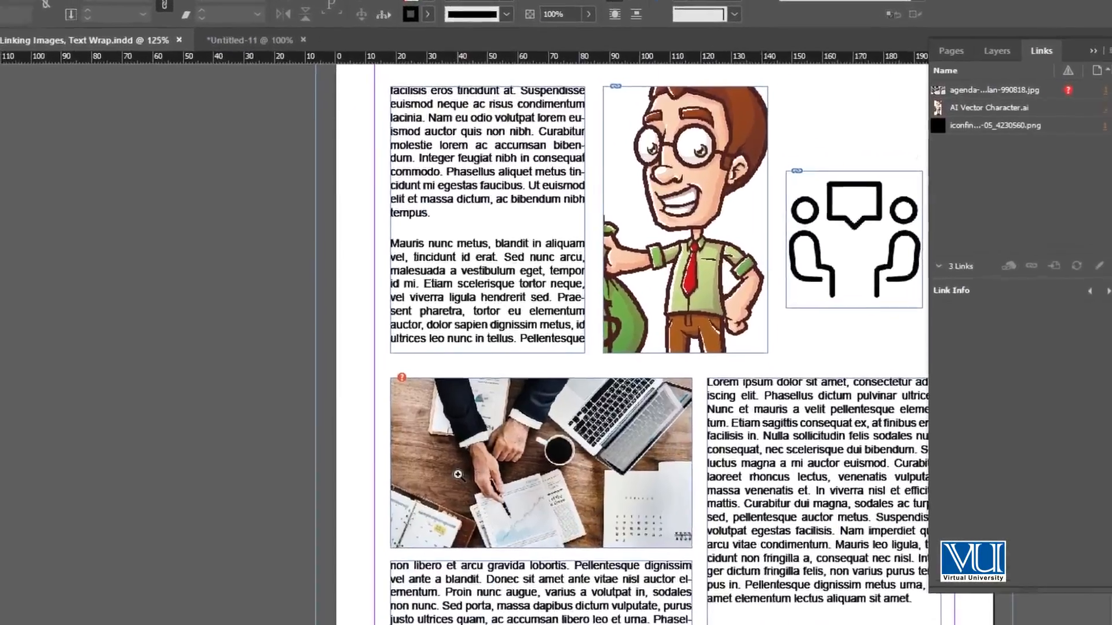
# Zoom in on the bottom photo and relink its missing image to agenda-analysis-business-plan-990818 in the Copy folder.
pyautogui.click(458, 475)
pyautogui.moveTo(394, 386); pyautogui.dragTo(168, 336)
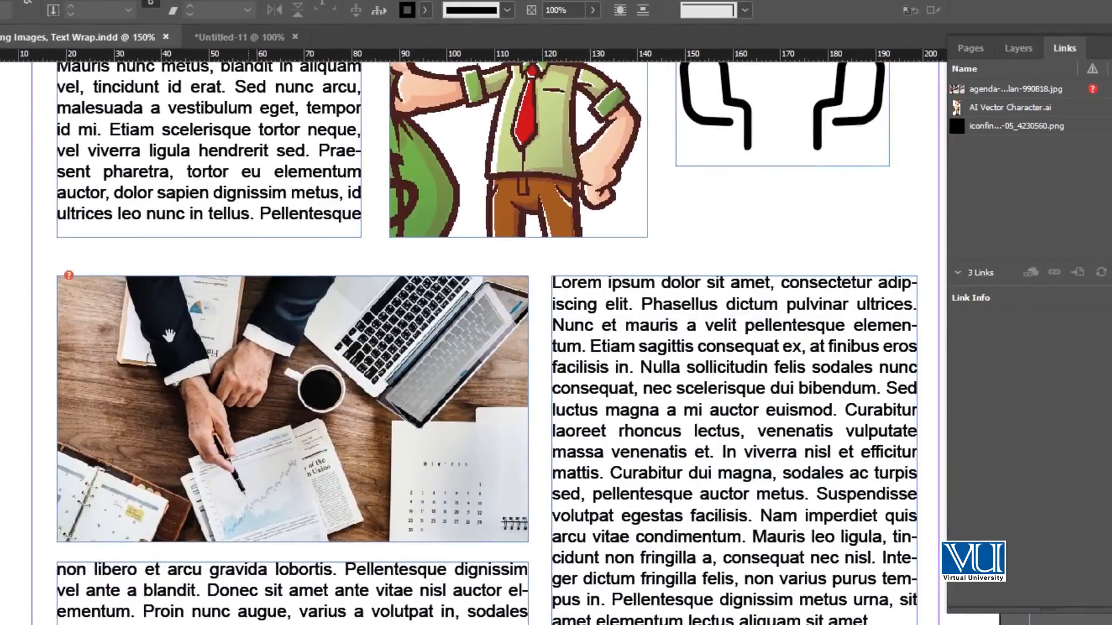
pyautogui.moveTo(70, 278)
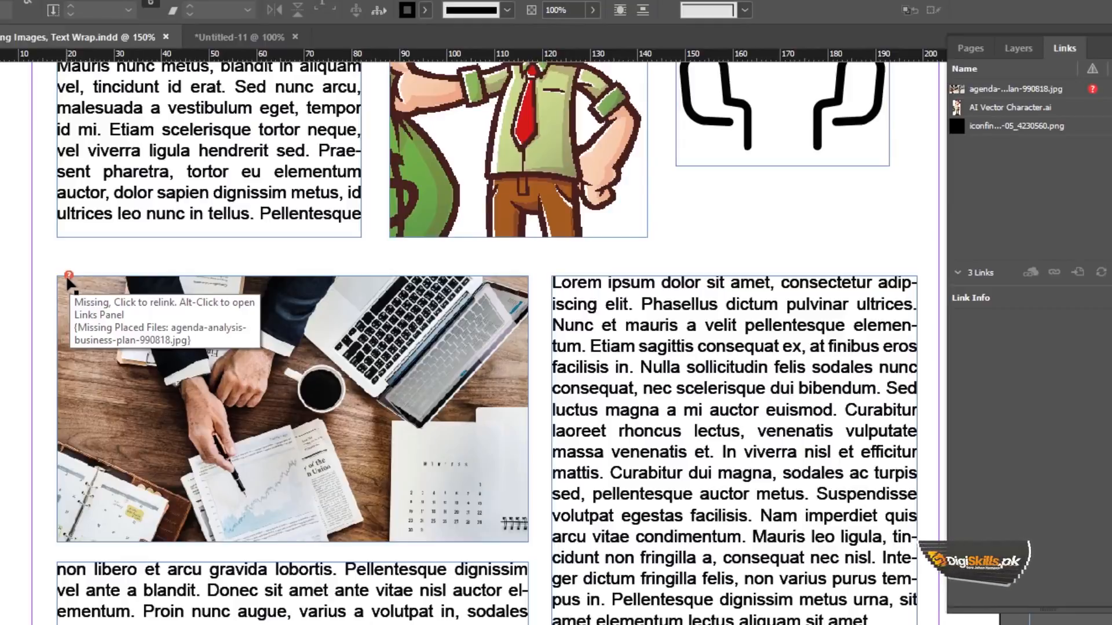
pyautogui.click(68, 276)
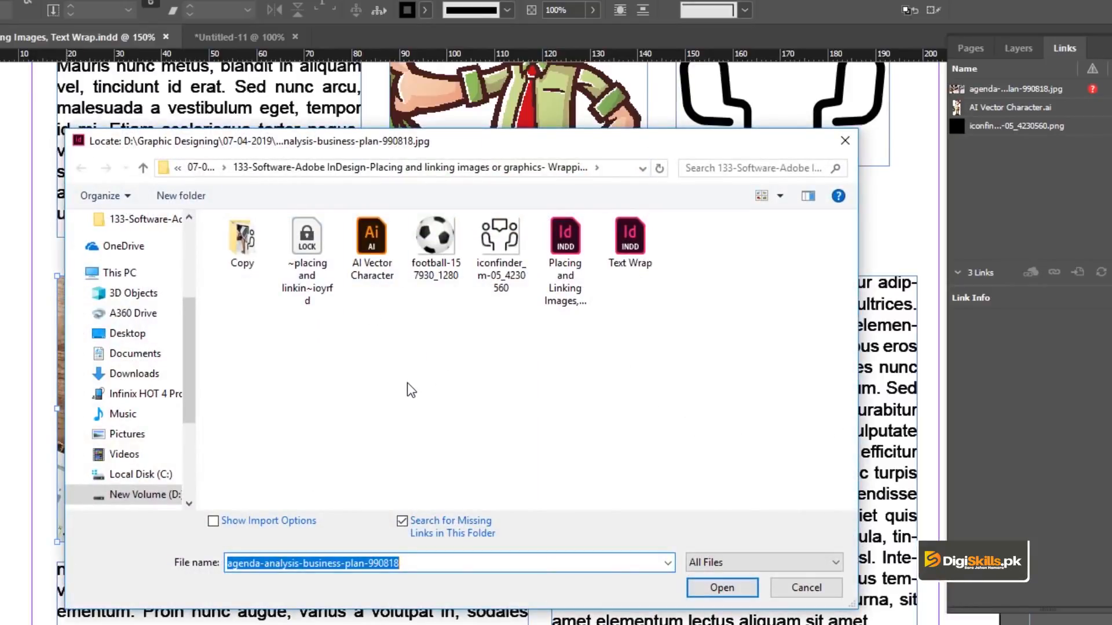
pyautogui.click(817, 587)
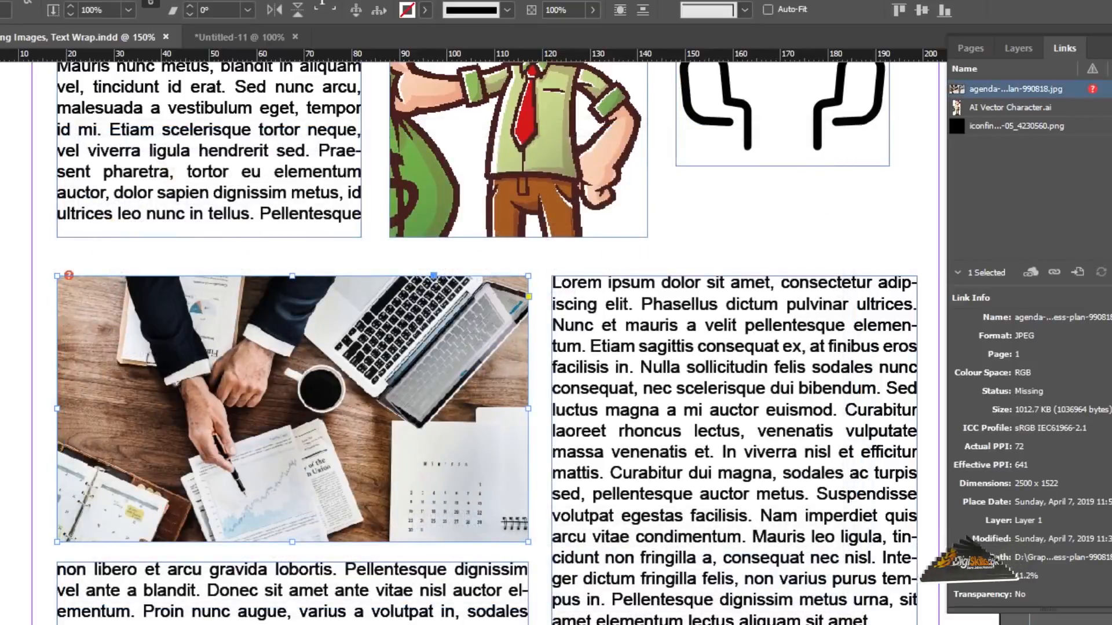
pyautogui.click(68, 275)
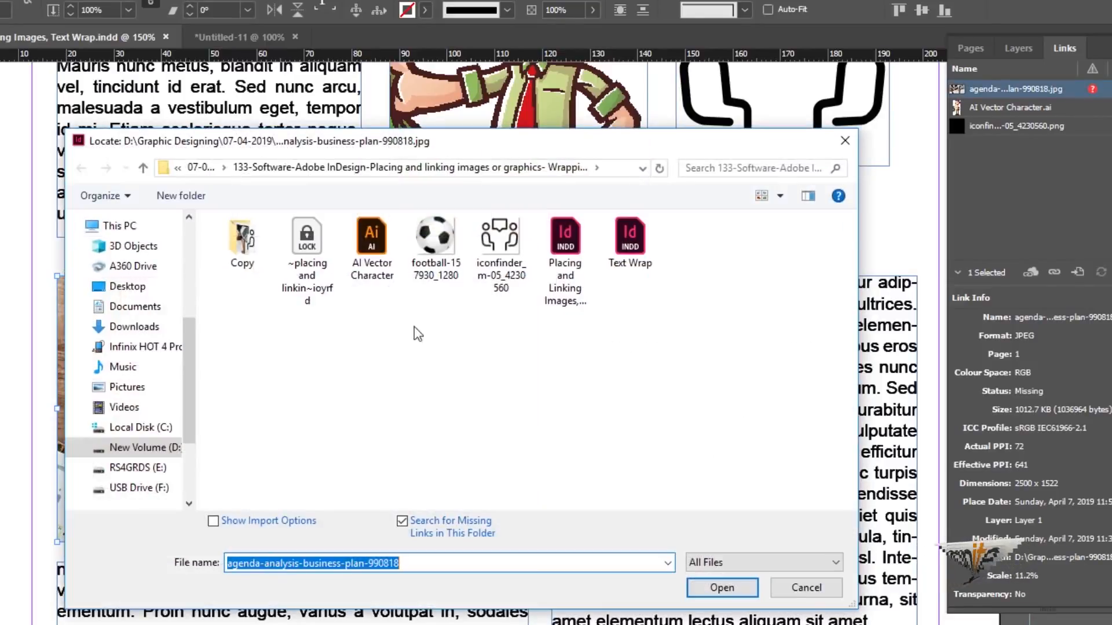
pyautogui.click(831, 591)
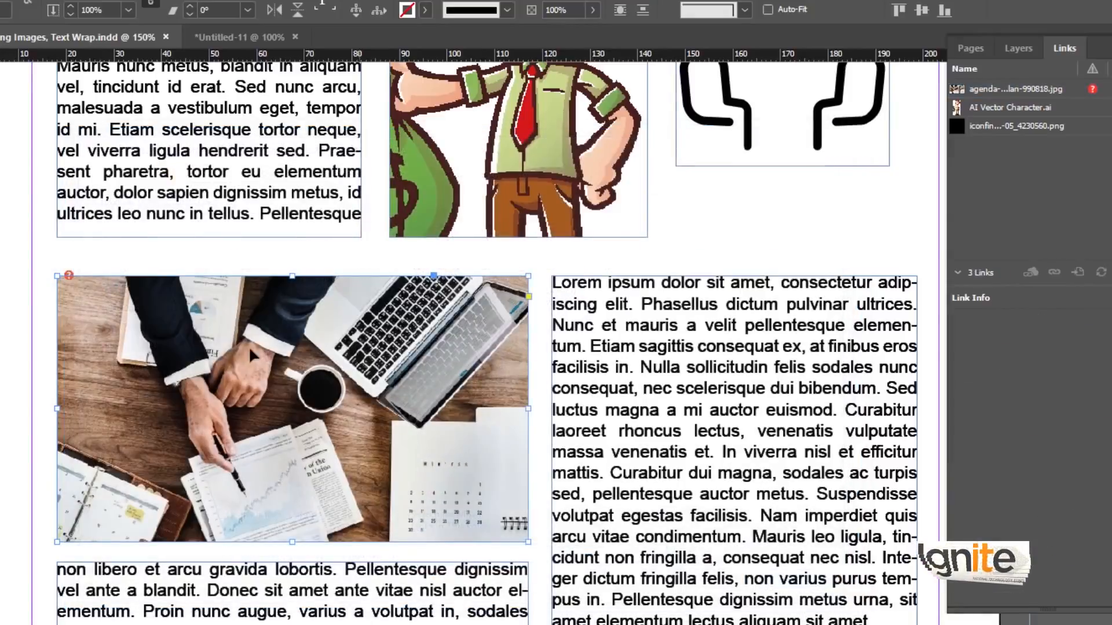
pyautogui.click(68, 275)
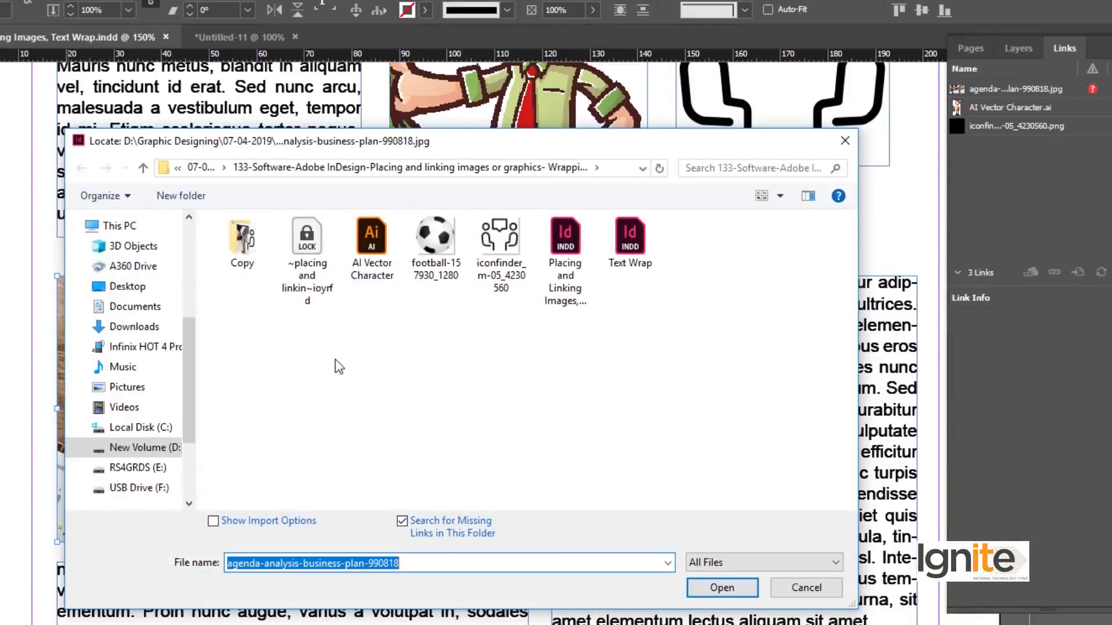
pyautogui.doubleClick(257, 272)
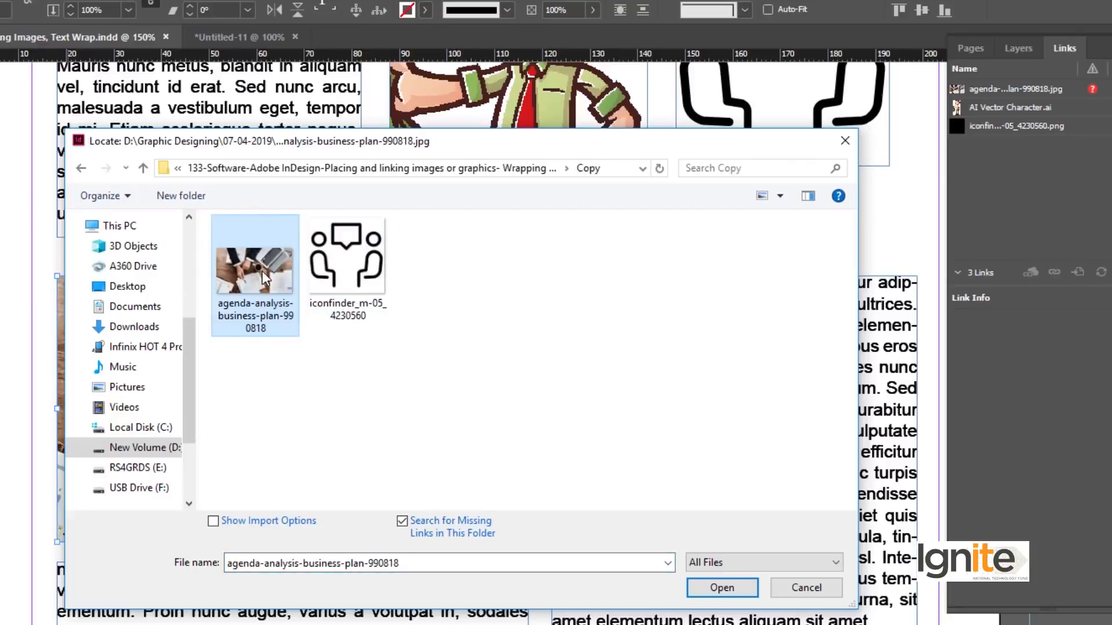
pyautogui.click(722, 588)
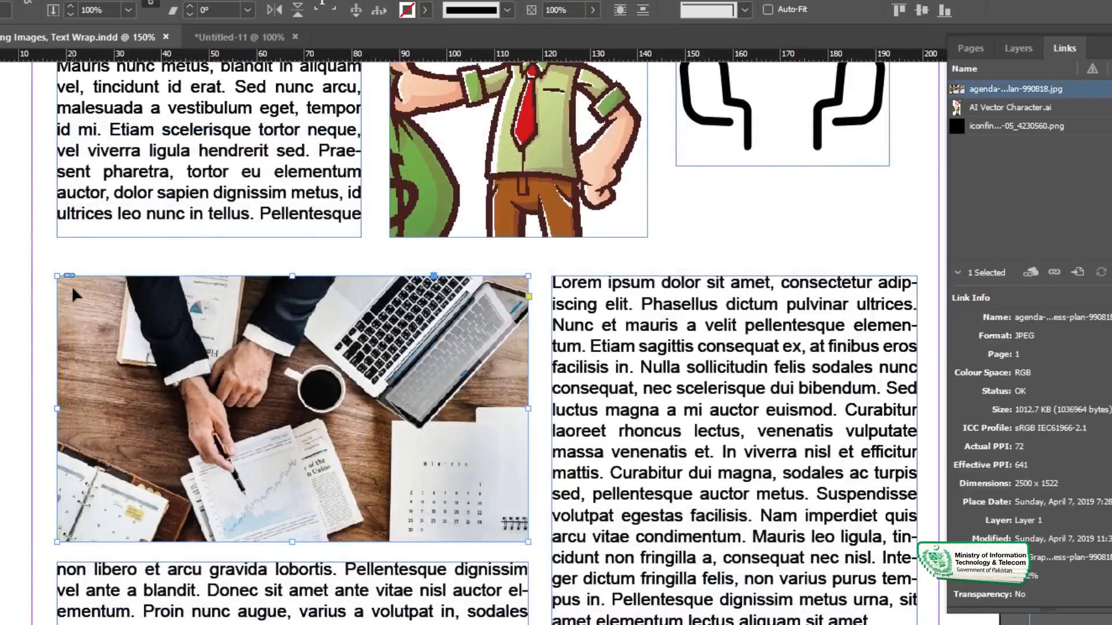
pyautogui.click(124, 322)
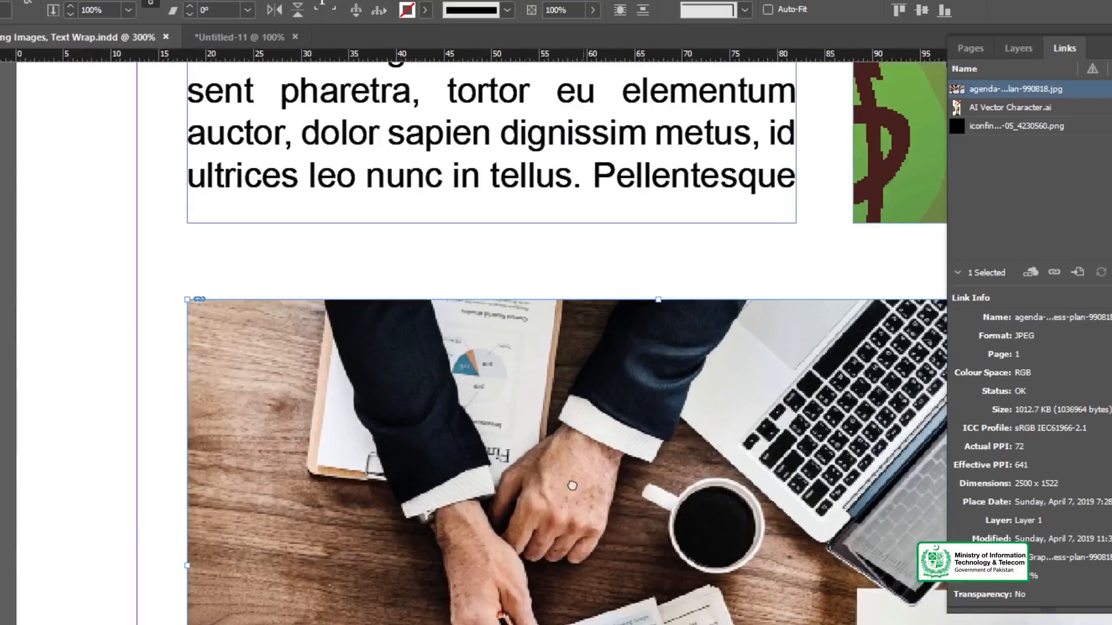
pyautogui.scroll(-2, 572, 485)
pyautogui.keyDown('alt'); pyautogui.click(500, 482); pyautogui.keyUp('alt')
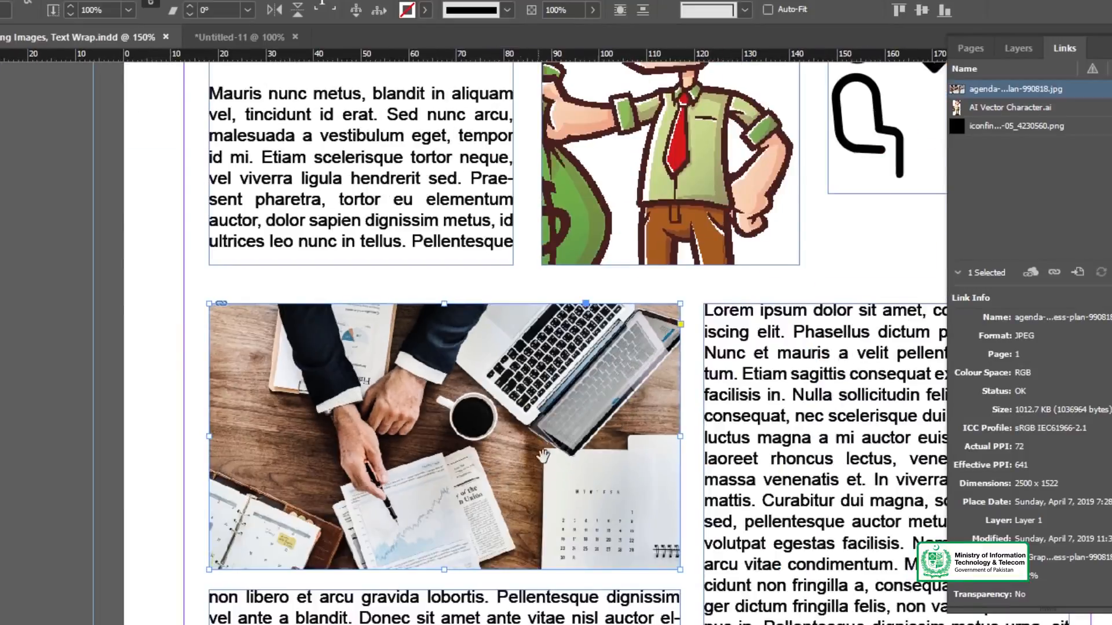
pyautogui.moveTo(543, 456); pyautogui.dragTo(347, 447)
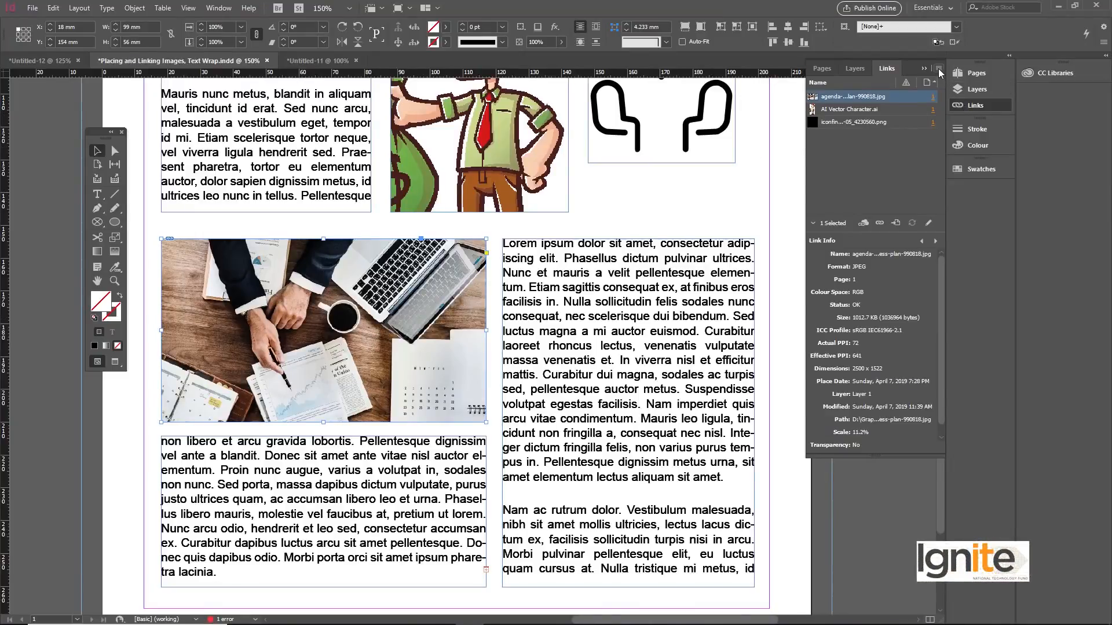
pyautogui.scroll(5, 543, 161)
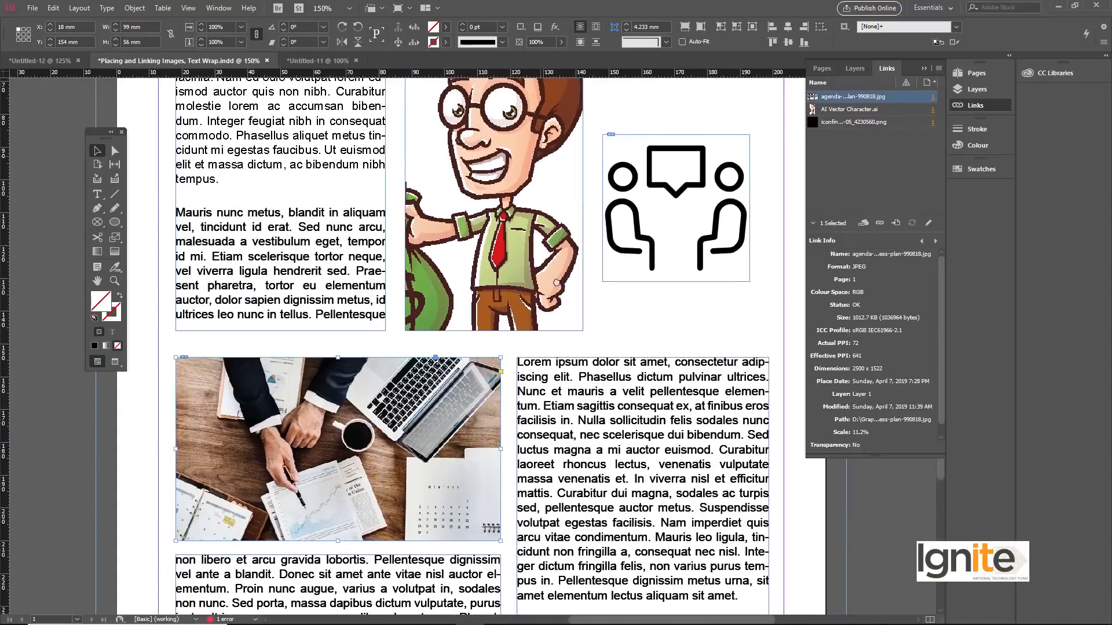
# Select the character frame and embed its AI Vector Character link into the document.
pyautogui.click(526, 250)
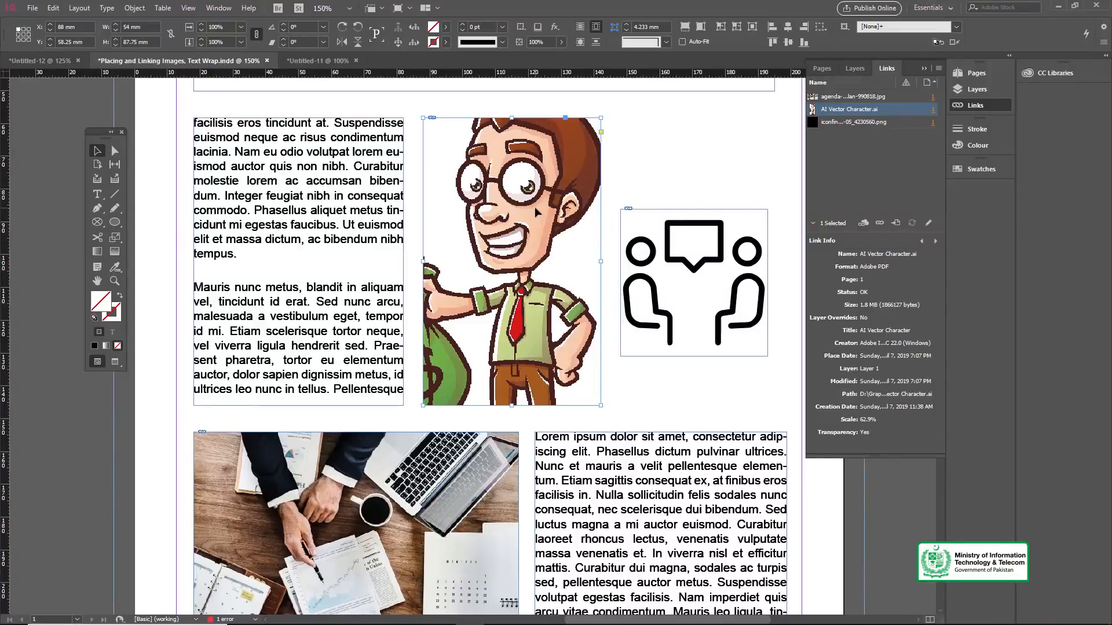
pyautogui.click(938, 68)
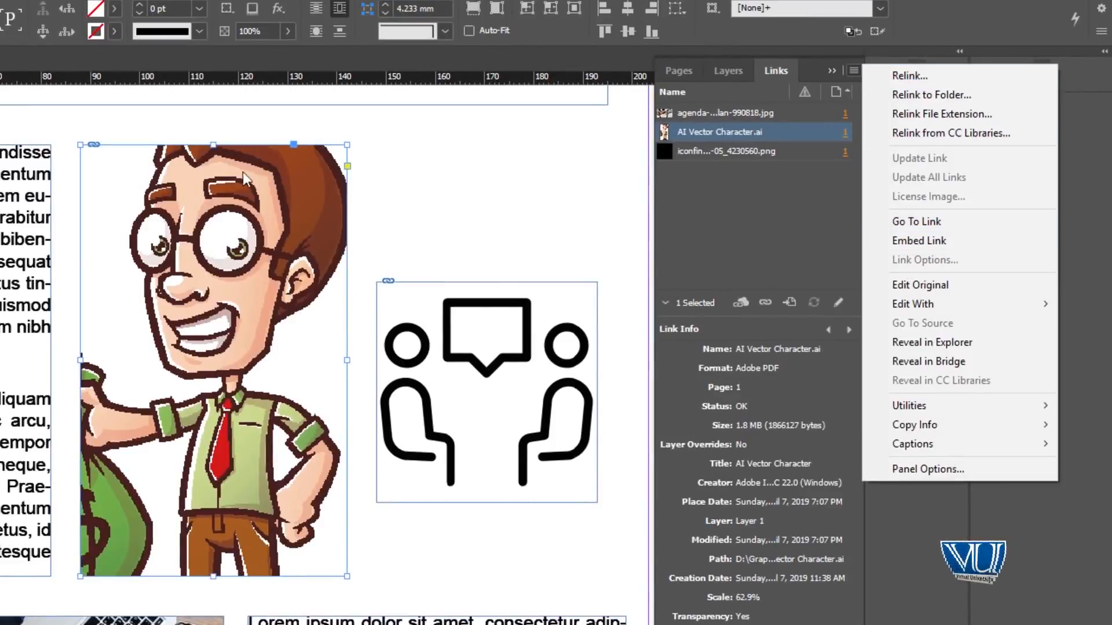
pyautogui.click(920, 243)
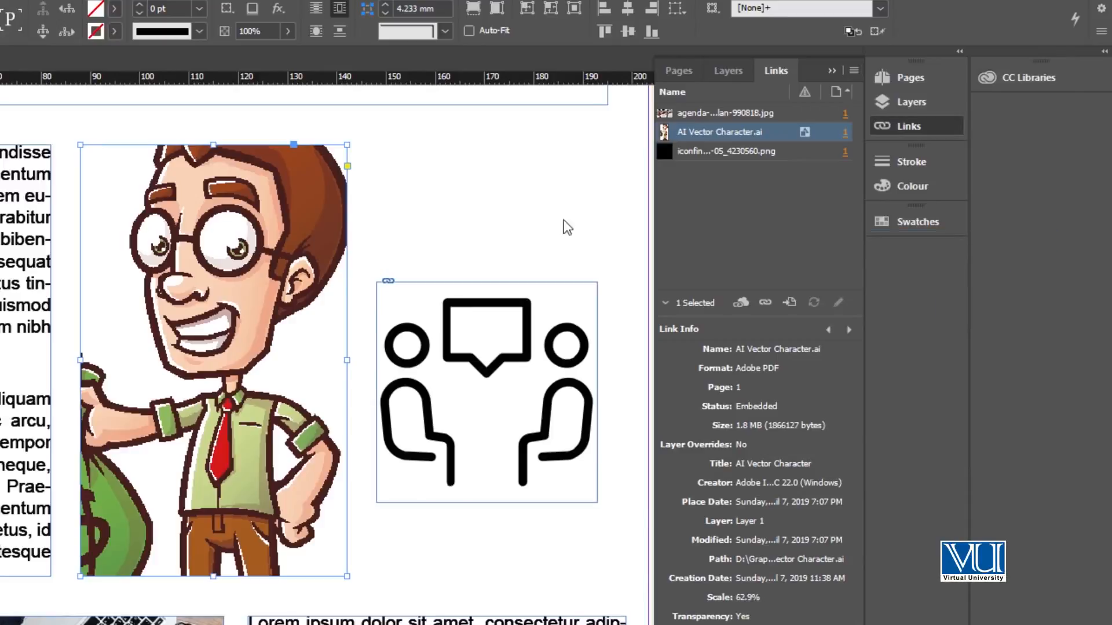
pyautogui.keyDown('ctrl'); pyautogui.click(98, 160); pyautogui.keyUp('ctrl')
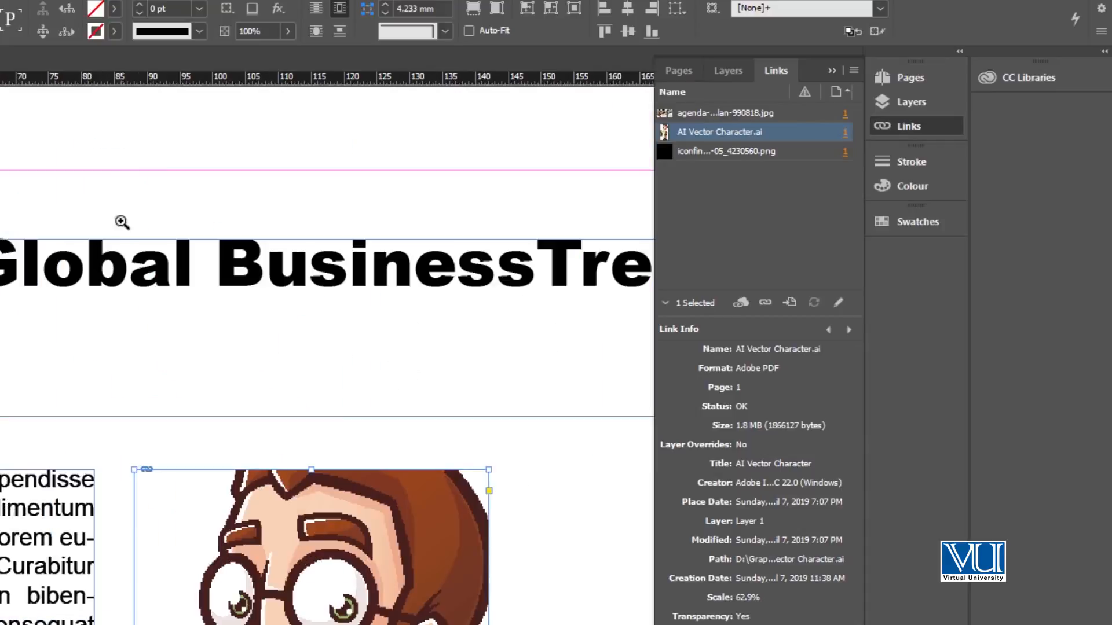
pyautogui.click(192, 478)
pyautogui.click(174, 480)
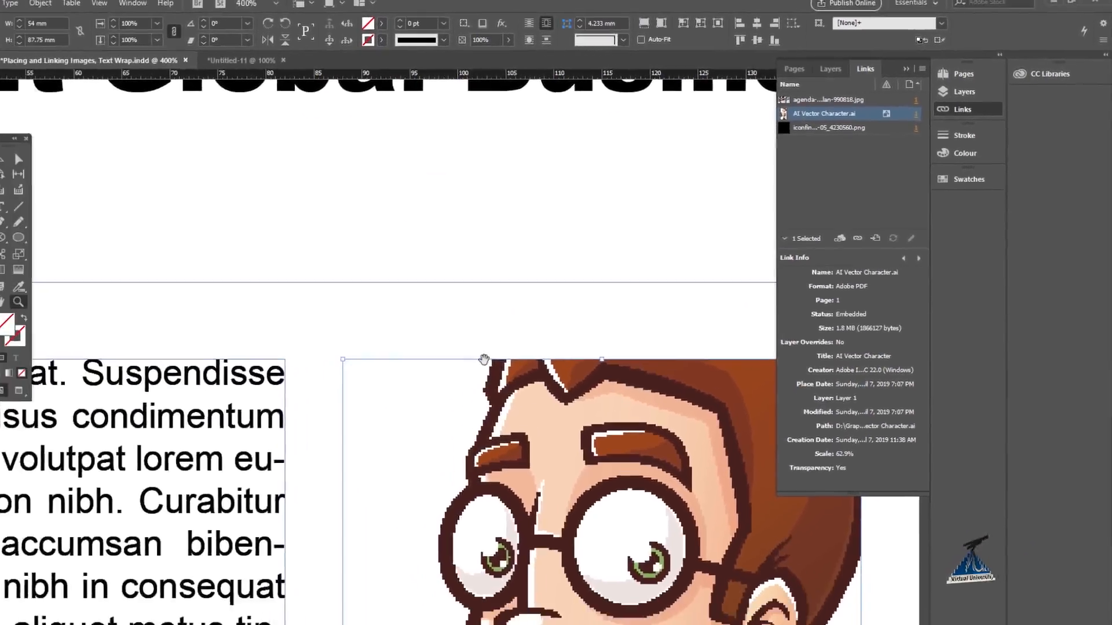
pyautogui.moveTo(585, 493); pyautogui.dragTo(534, 205)
pyautogui.keyDown('ctrl'); pyautogui.keyDown('alt'); pyautogui.click(483, 359); pyautogui.keyUp('alt'); pyautogui.keyUp('ctrl')
pyautogui.keyDown('ctrl'); pyautogui.keyDown('alt'); pyautogui.click(481, 355); pyautogui.keyUp('alt'); pyautogui.keyUp('ctrl')
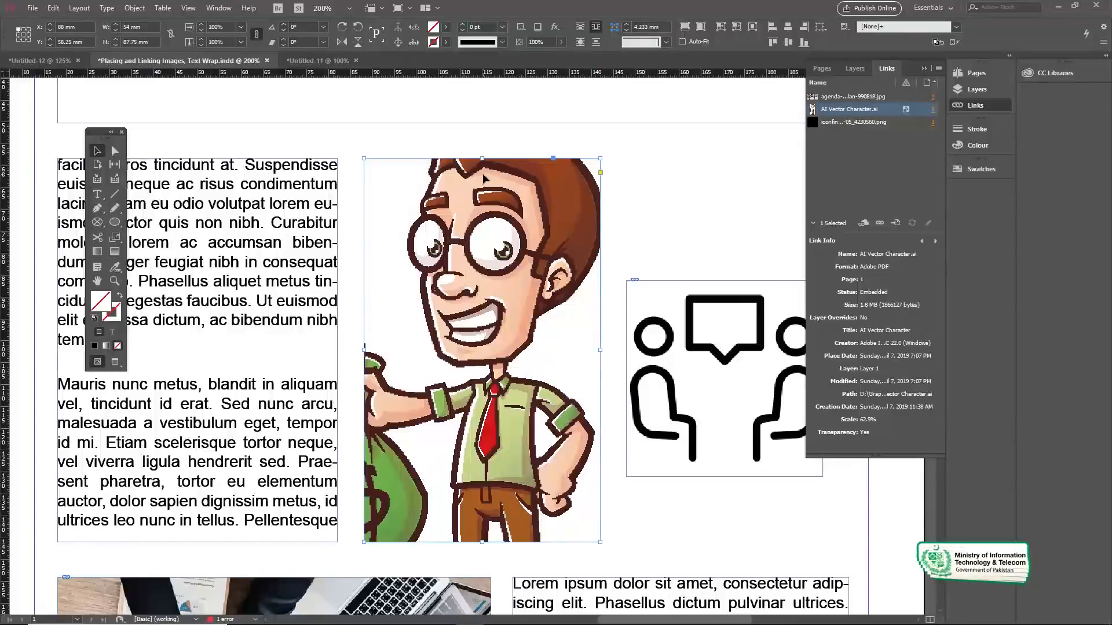
pyautogui.moveTo(518, 290); pyautogui.dragTo(500, 267)
pyautogui.keyDown('ctrl'); pyautogui.keyDown('alt'); pyautogui.click(512, 286); pyautogui.keyUp('alt'); pyautogui.keyUp('ctrl')
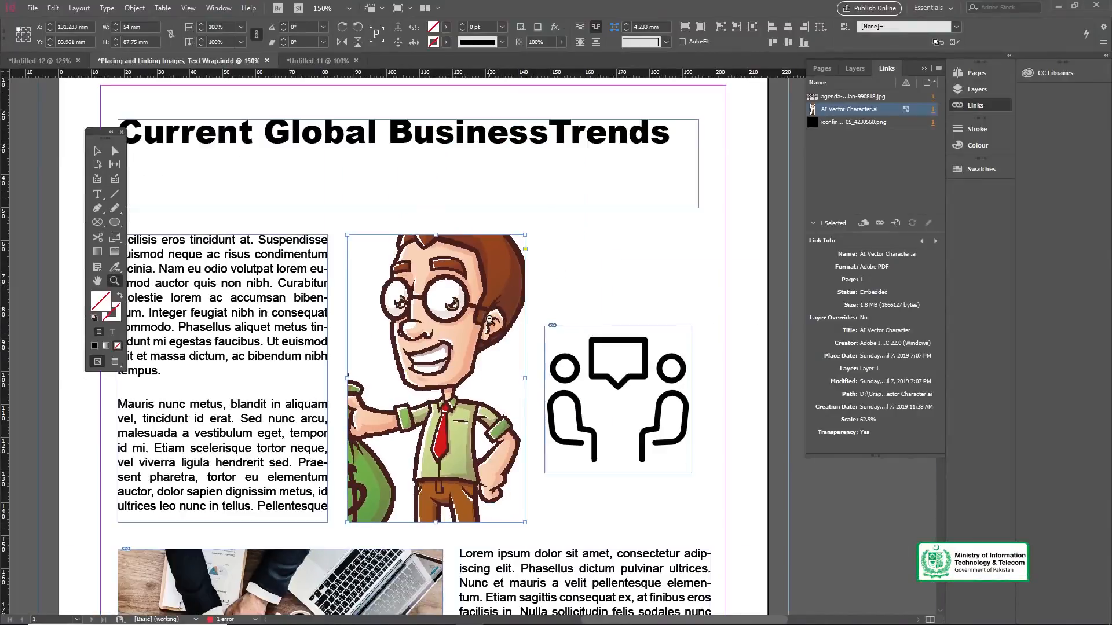
pyautogui.keyDown('ctrl'); pyautogui.keyDown('alt'); pyautogui.click(497, 320); pyautogui.keyUp('alt'); pyautogui.keyUp('ctrl')
pyautogui.moveTo(432, 381); pyautogui.dragTo(445, 281)
pyautogui.keyDown('ctrl'); pyautogui.click(445, 280); pyautogui.keyUp('ctrl')
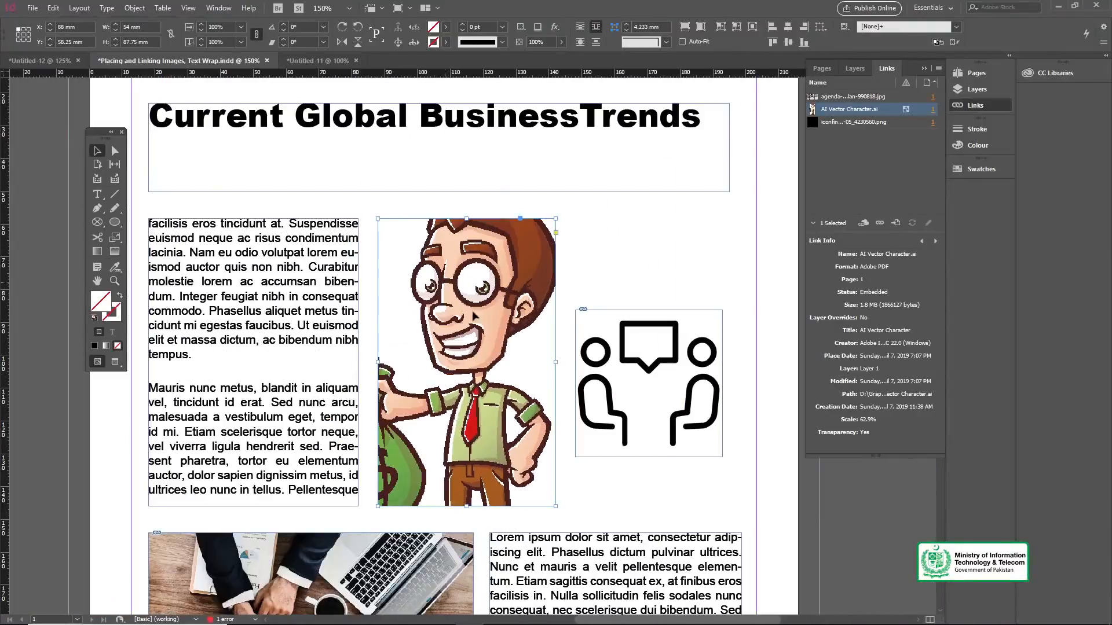
pyautogui.moveTo(469, 322); pyautogui.dragTo(447, 292)
# Switch to Illustrator to view the AI Vector Character file.
pyautogui.moveTo(508, 624)
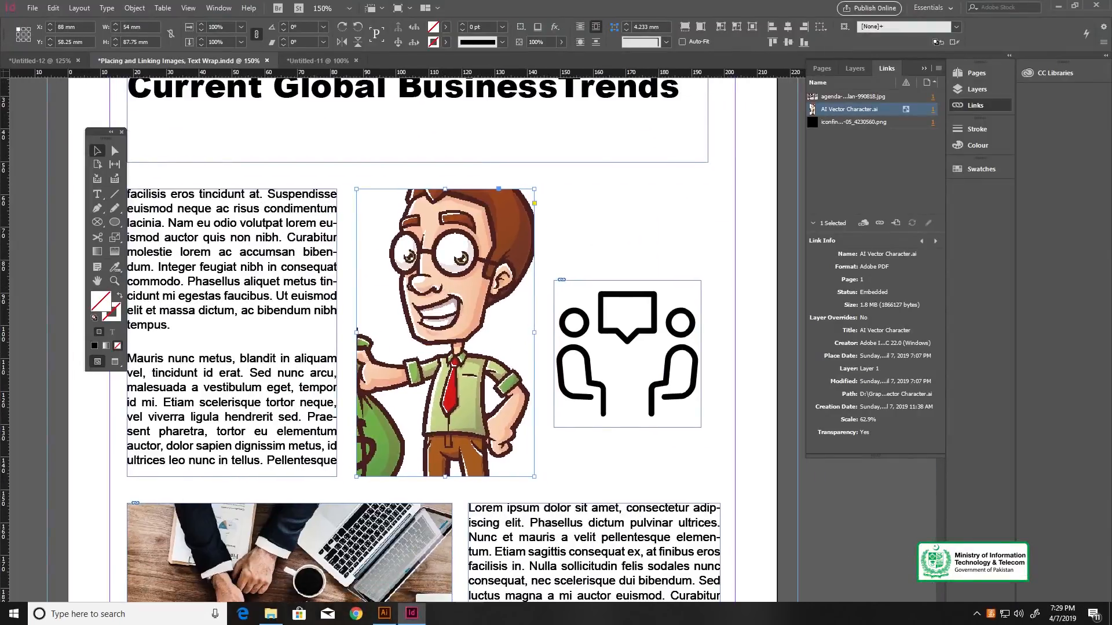
pyautogui.click(384, 614)
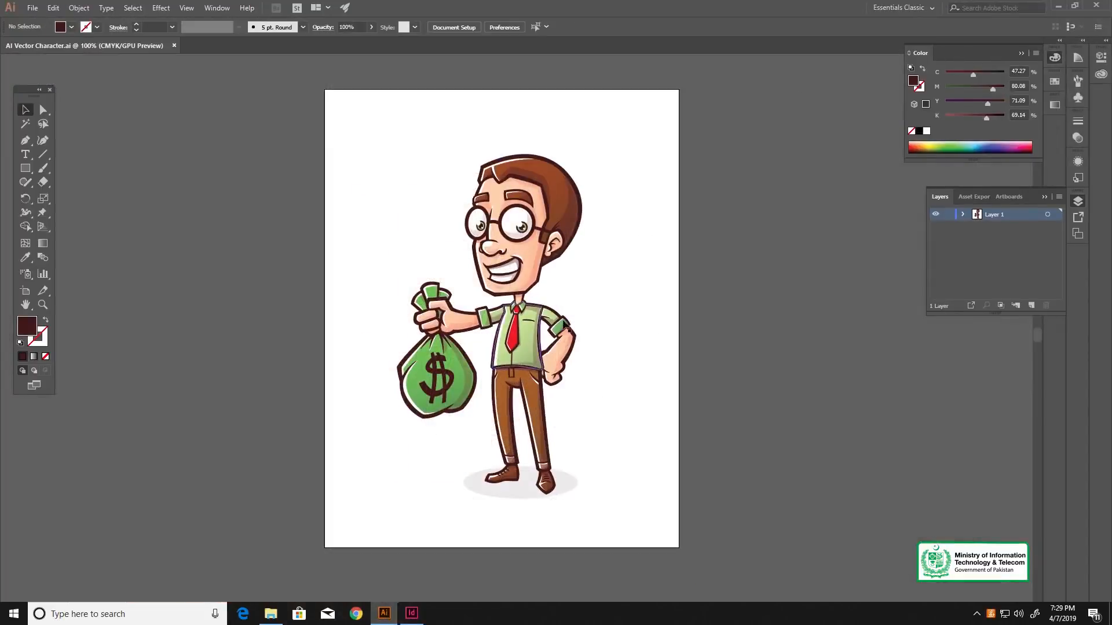
# Zoom in on the character and recolor its tie magenta using the Color Picker.
pyautogui.press('z')
pyautogui.click(511, 290)
pyautogui.click(517, 301)
pyautogui.press('v')
pyautogui.moveTo(563, 418); pyautogui.dragTo(528, 368)
pyautogui.click(485, 398)
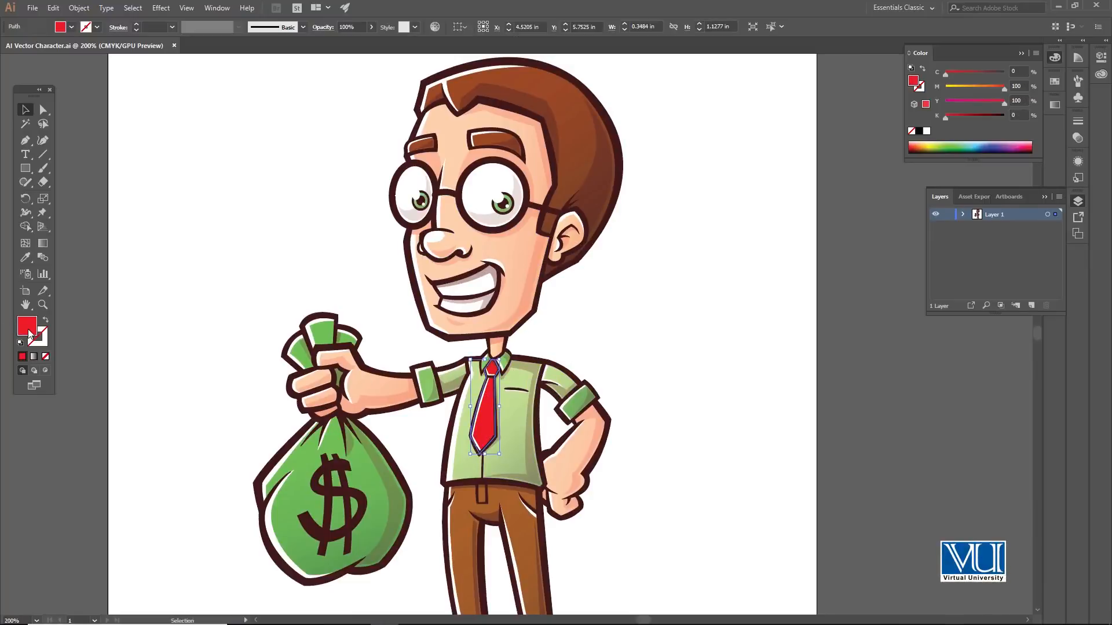
pyautogui.doubleClick(27, 327)
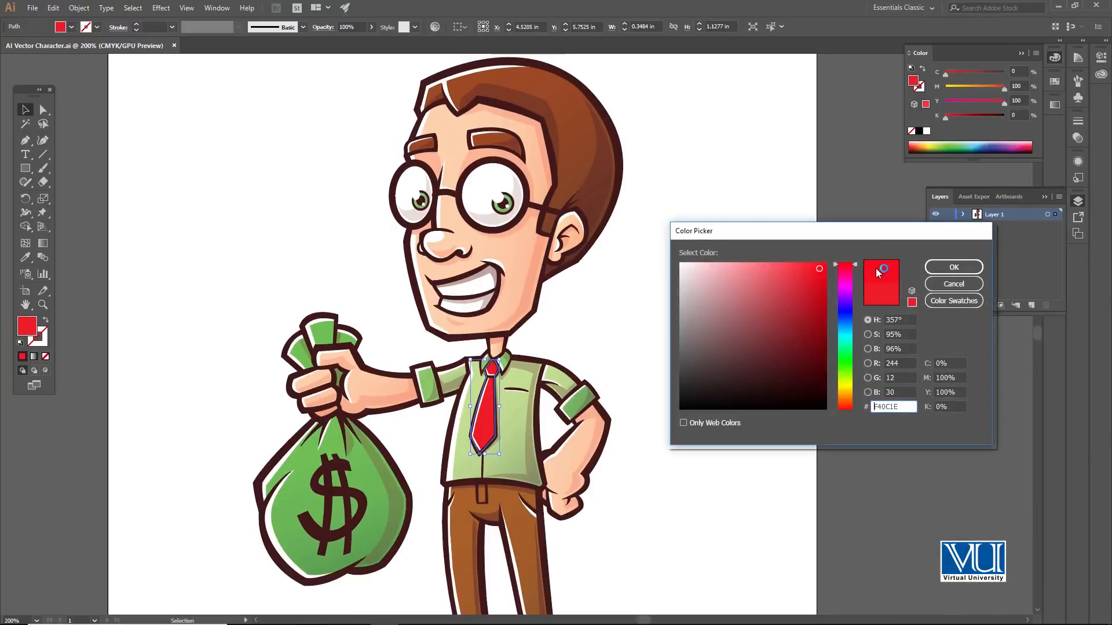
pyautogui.click(849, 282)
pyautogui.click(950, 267)
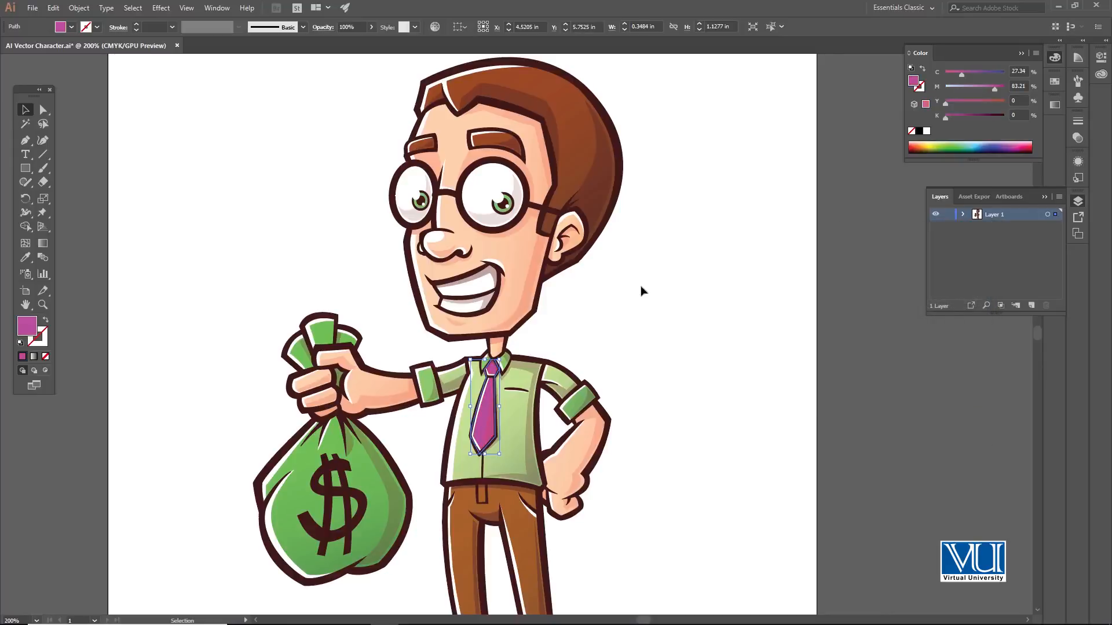
pyautogui.click(634, 286)
# Save the Illustrator file and switch back to the InDesign document.
pyautogui.hotkey('ctrl', 's')
pyautogui.click(1059, 6)
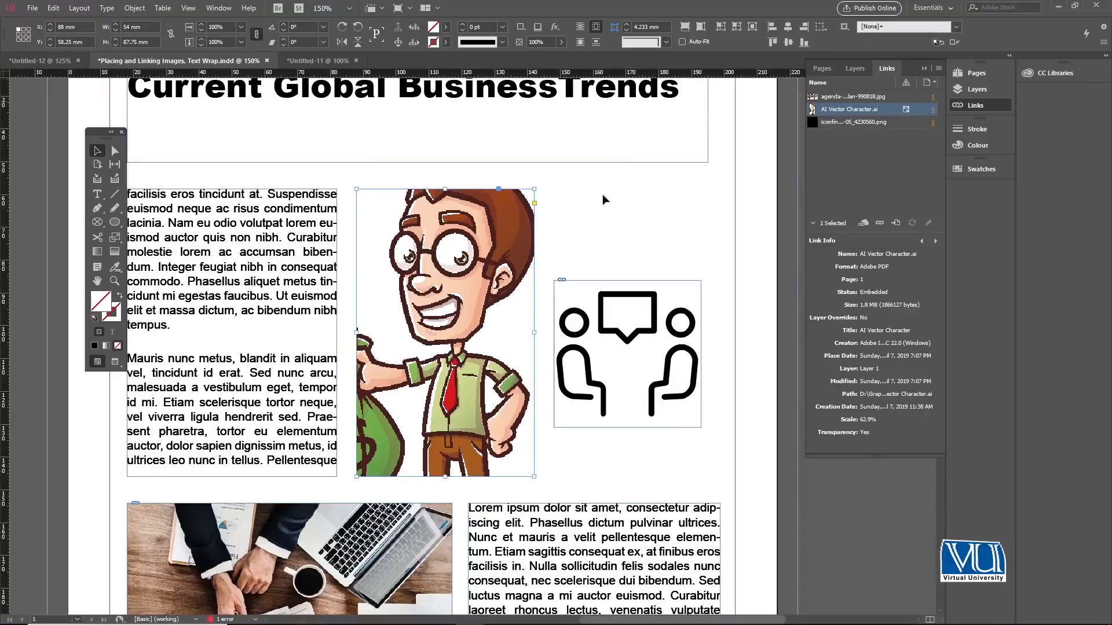
pyautogui.click(605, 239)
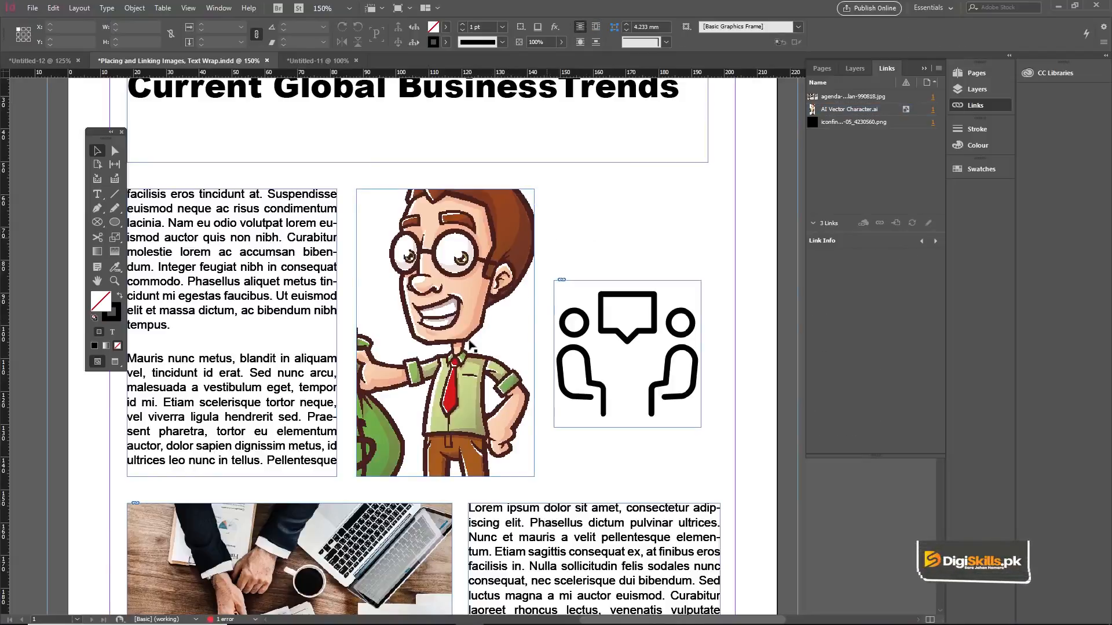
pyautogui.moveTo(408, 619)
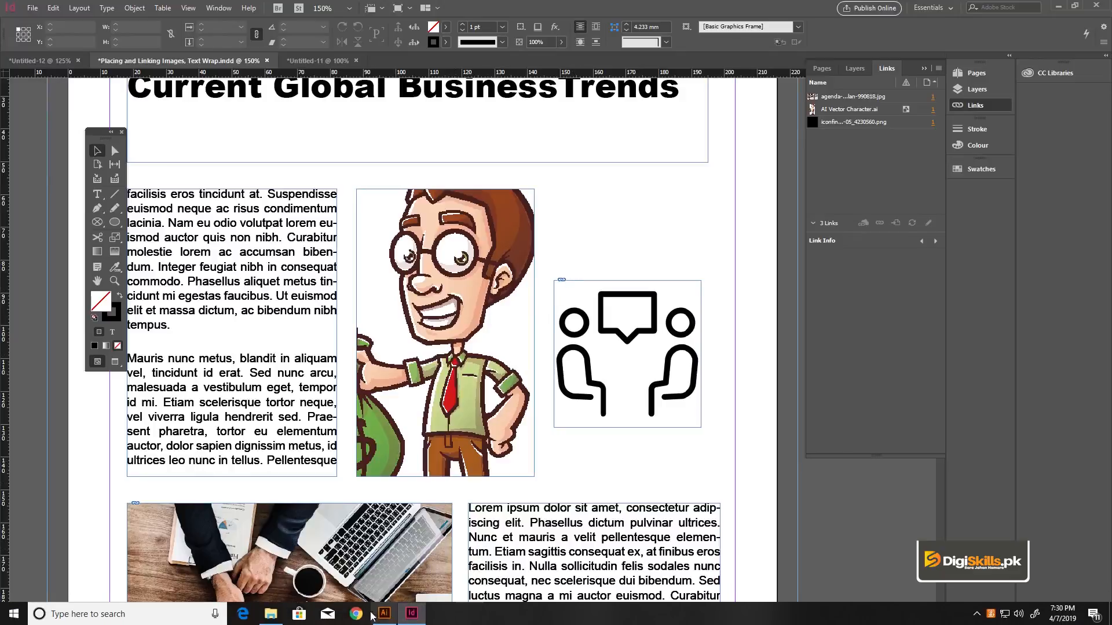
pyautogui.click(384, 613)
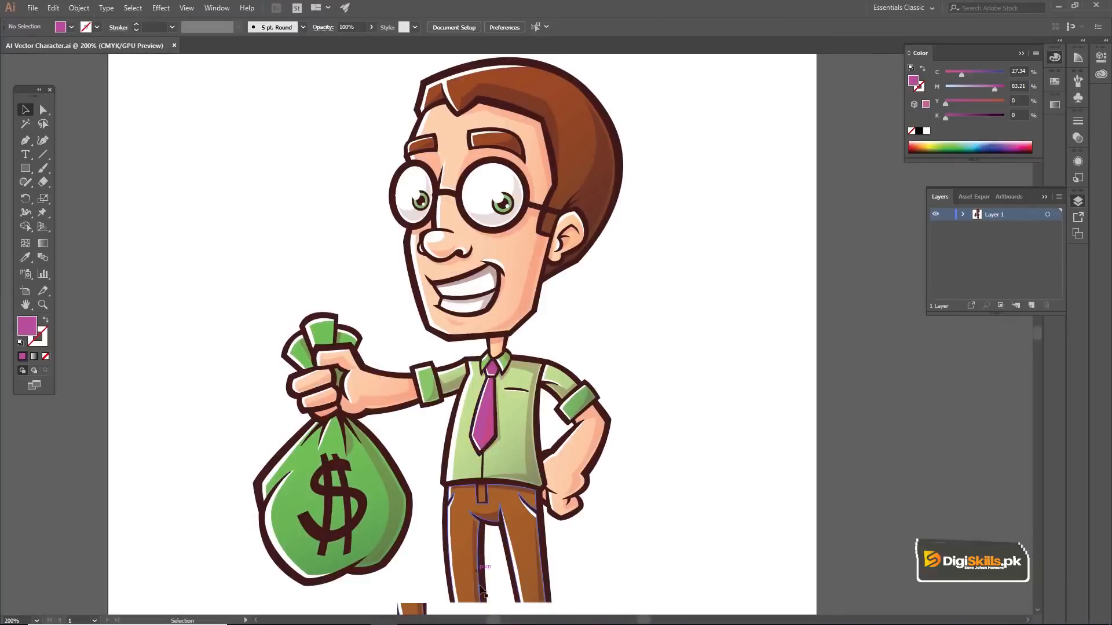
pyautogui.hotkey('alt', 'Tab')
# Select the character frame and unembed its AI Vector Character link, linking to the modified file.
pyautogui.click(476, 392)
pyautogui.moveTo(476, 393); pyautogui.dragTo(502, 316)
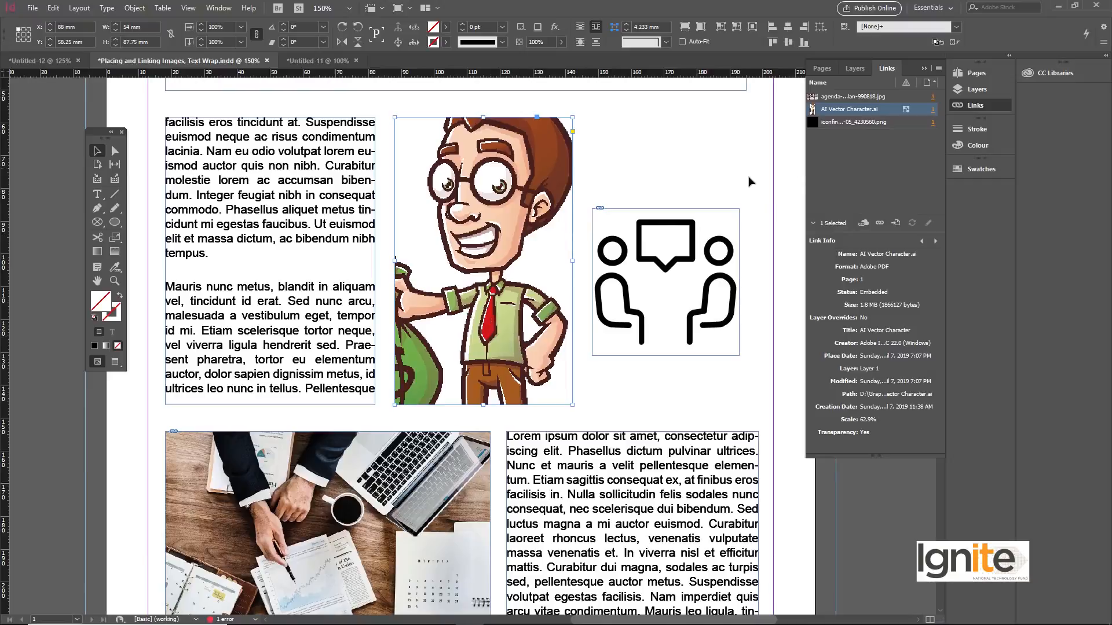
pyautogui.click(941, 68)
pyautogui.click(1001, 181)
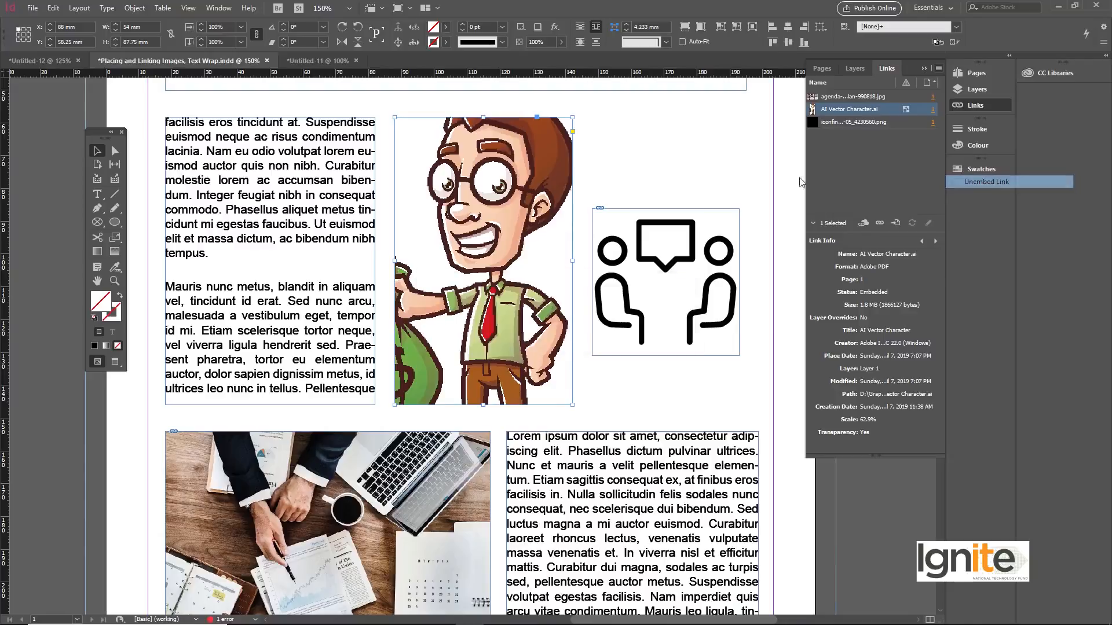
pyautogui.click(562, 333)
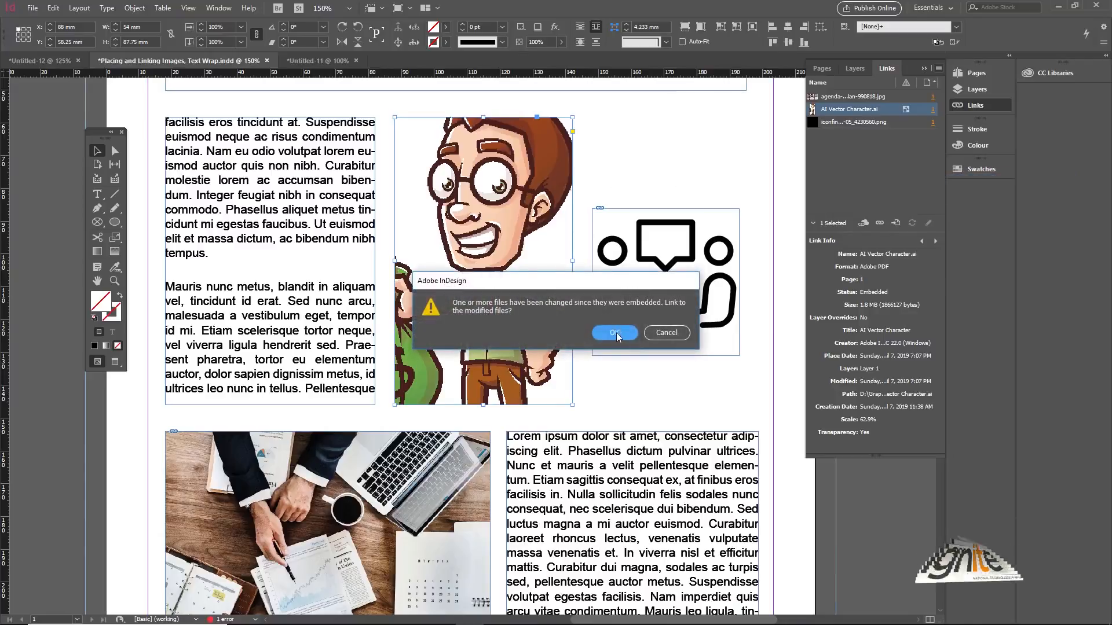
# Relink the modified AI Vector Character link to the AI Vector Character file.
pyautogui.rightClick(403, 119)
pyautogui.click(421, 114)
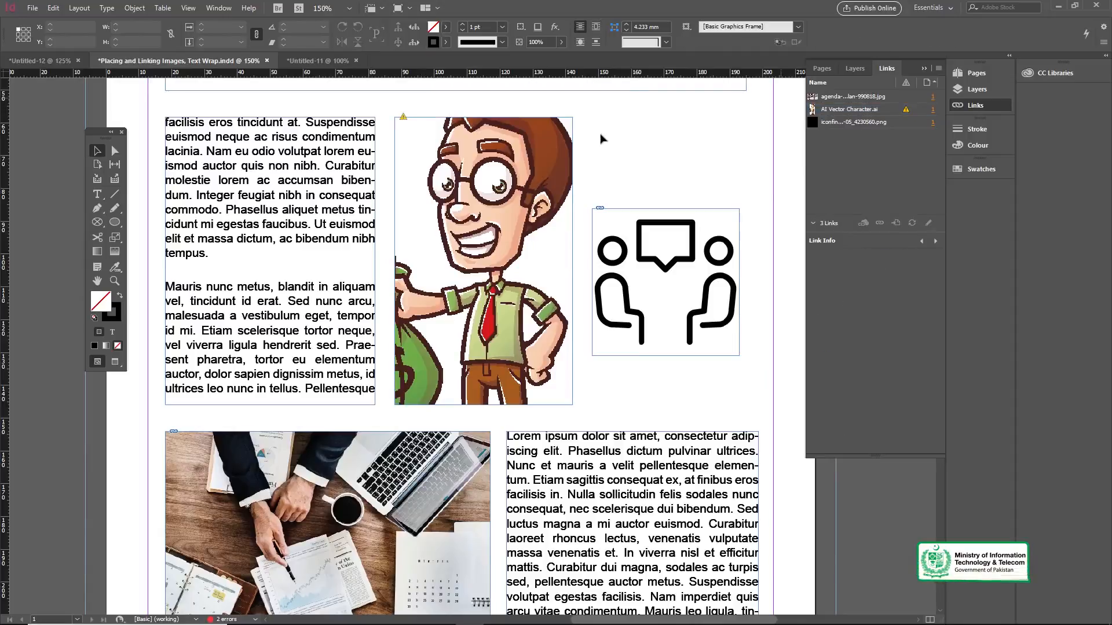
pyautogui.click(918, 109)
pyautogui.click(938, 69)
pyautogui.click(955, 72)
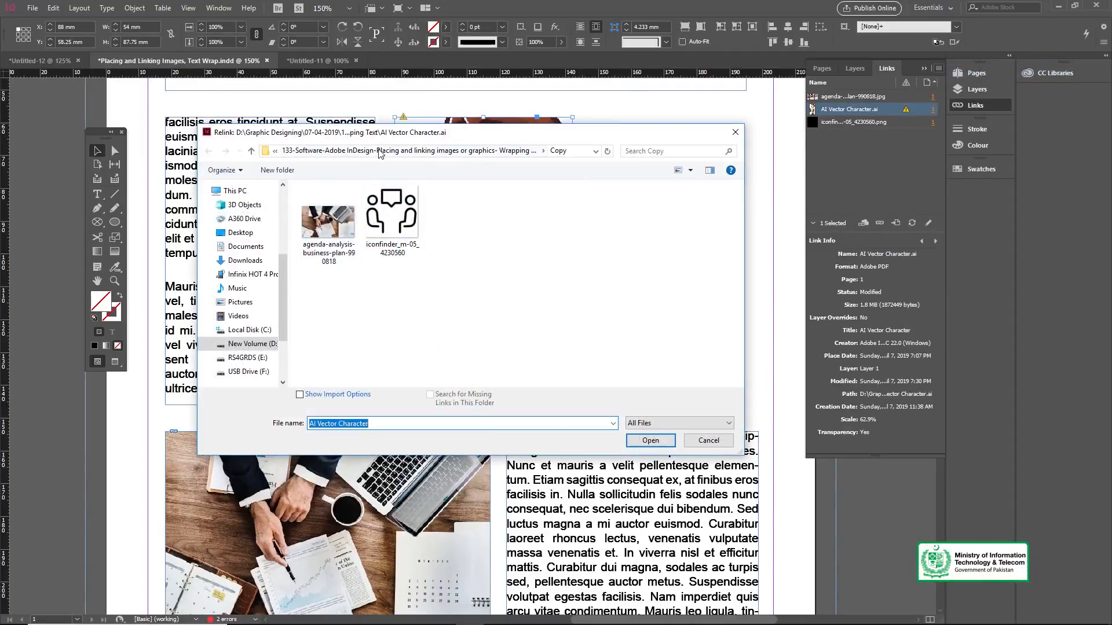
pyautogui.click(647, 441)
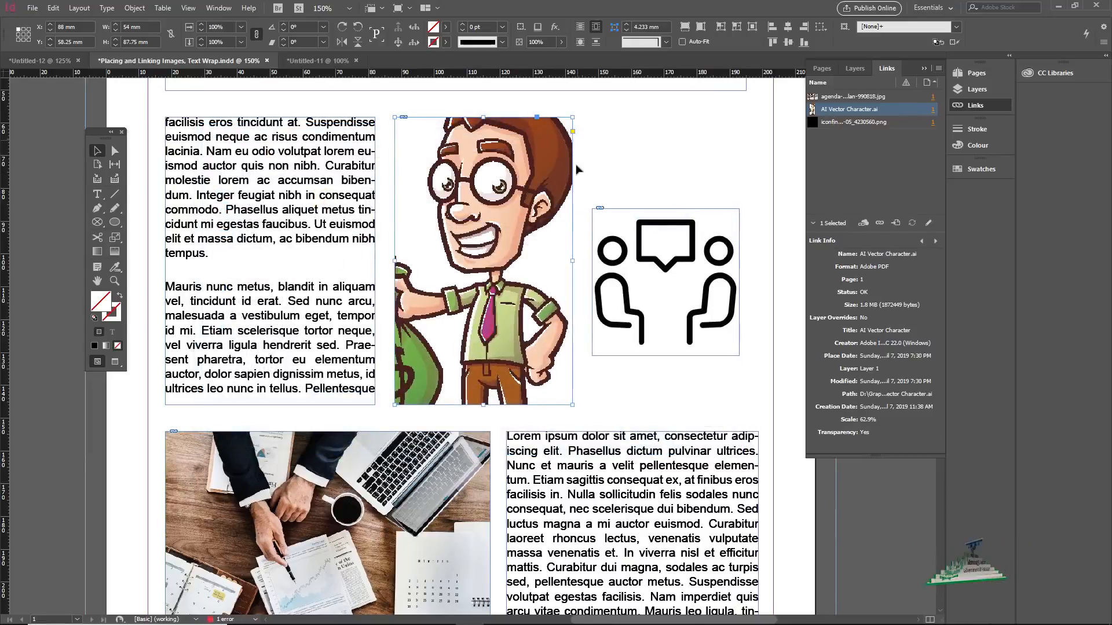
# Switch to Illustrator, select the character's tie and recolor it blue in the Color Picker.
pyautogui.click(385, 613)
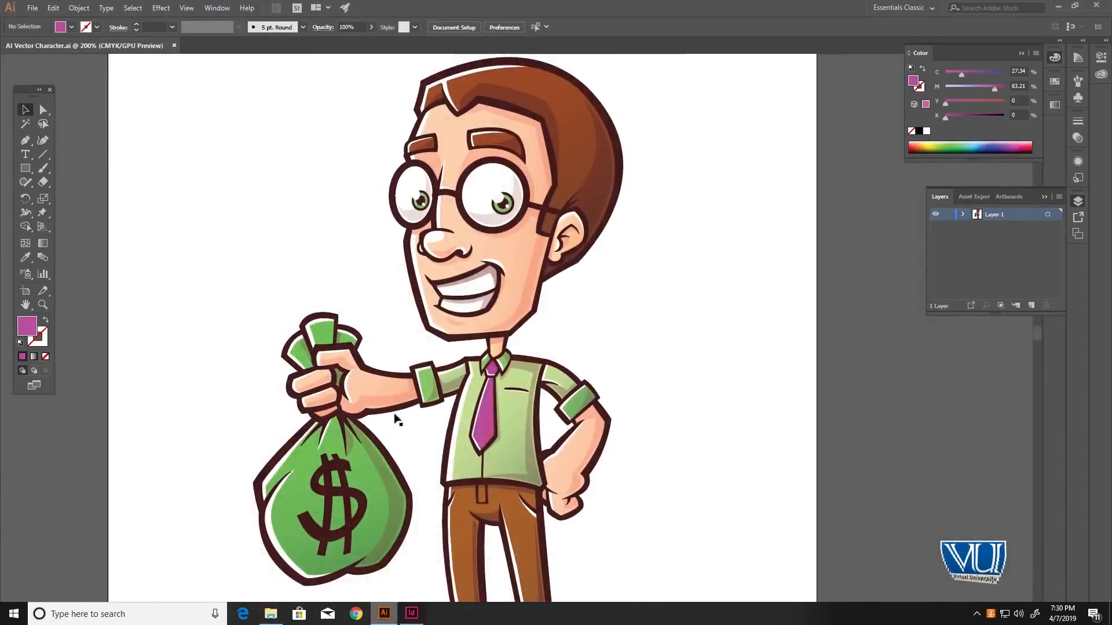
pyautogui.click(489, 414)
pyautogui.click(522, 346)
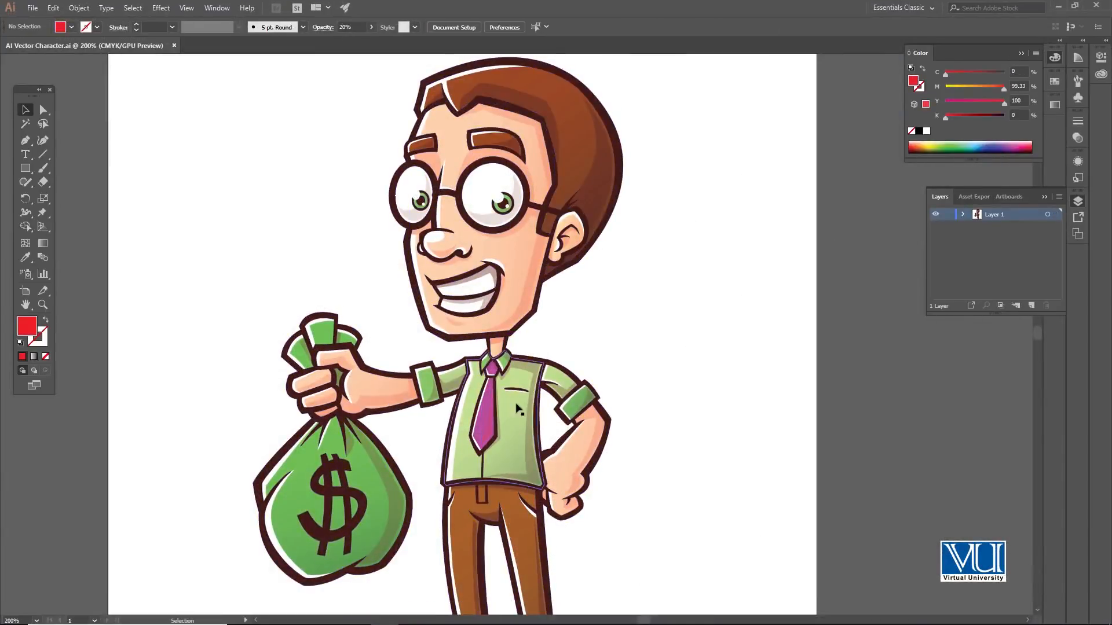
pyautogui.click(482, 407)
pyautogui.click(487, 411)
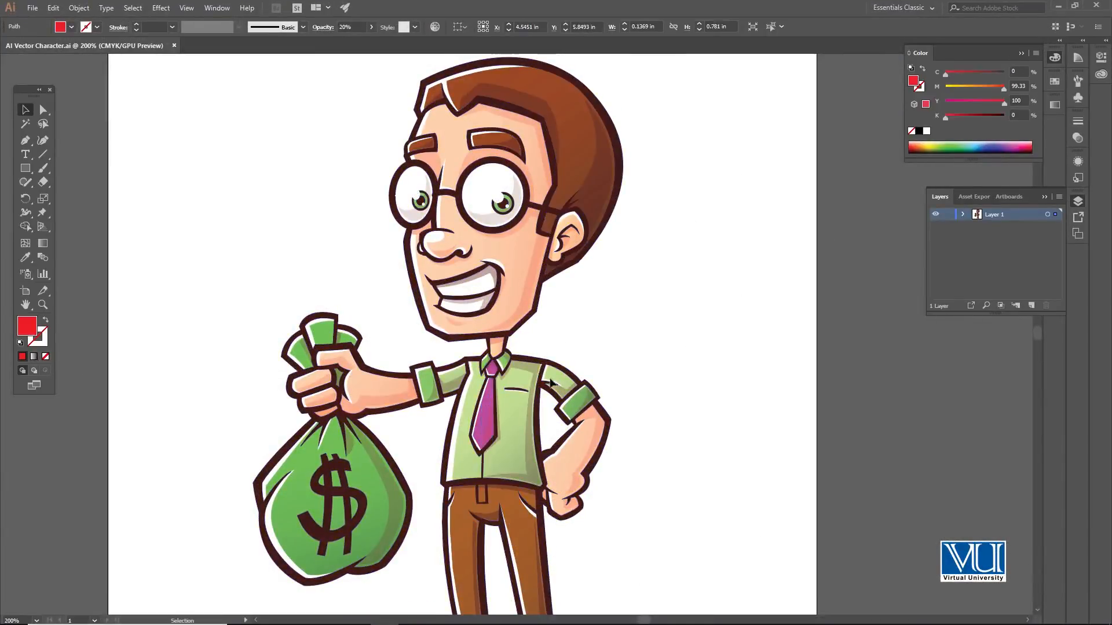
pyautogui.click(530, 342)
pyautogui.press('z')
pyautogui.click(481, 432)
pyautogui.press('v')
pyautogui.click(517, 332)
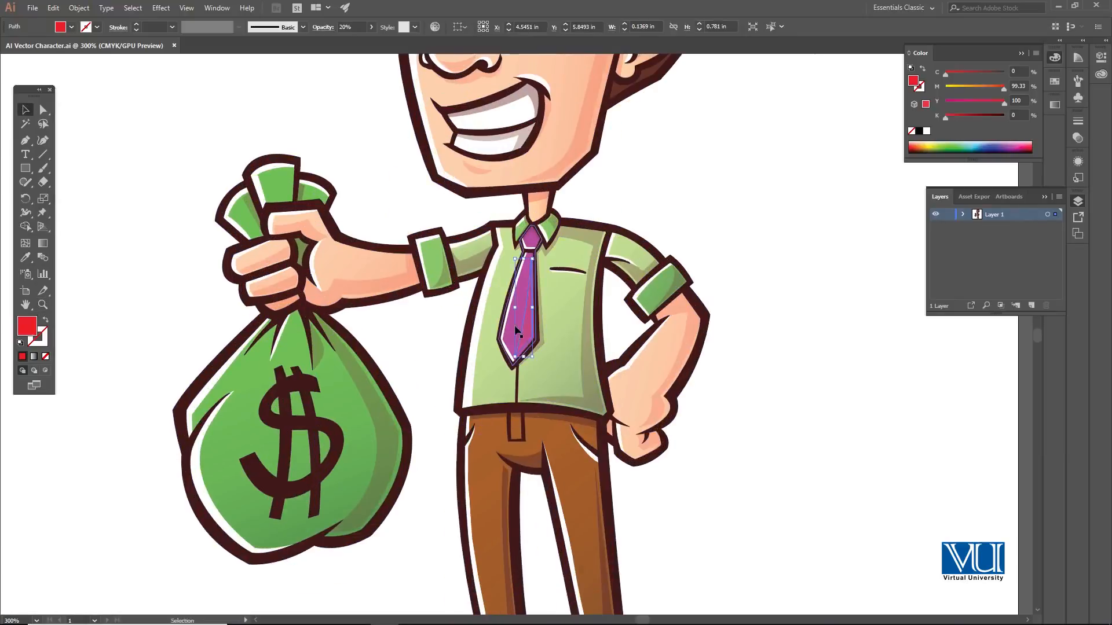
pyautogui.click(507, 325)
pyautogui.click(755, 277)
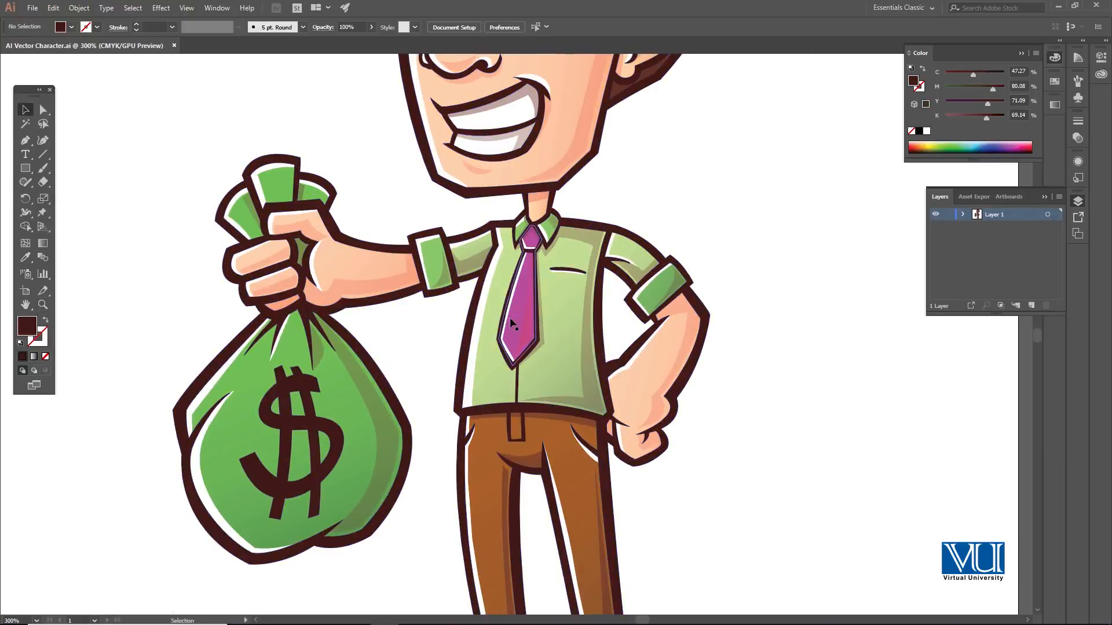
pyautogui.click(520, 301)
pyautogui.doubleClick(27, 326)
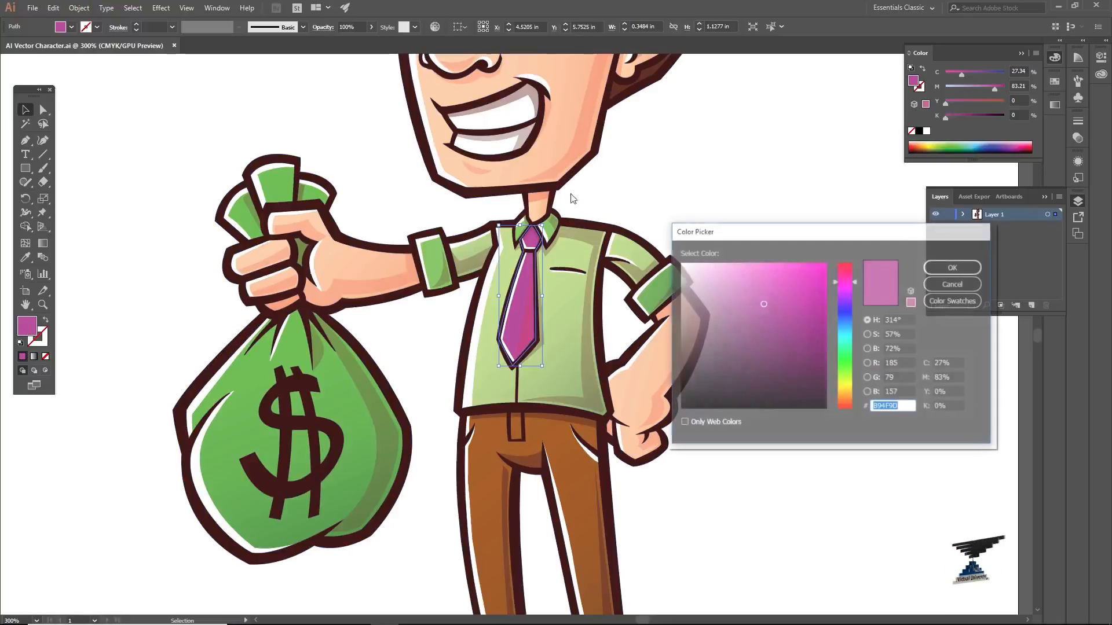
pyautogui.click(847, 303)
pyautogui.click(846, 310)
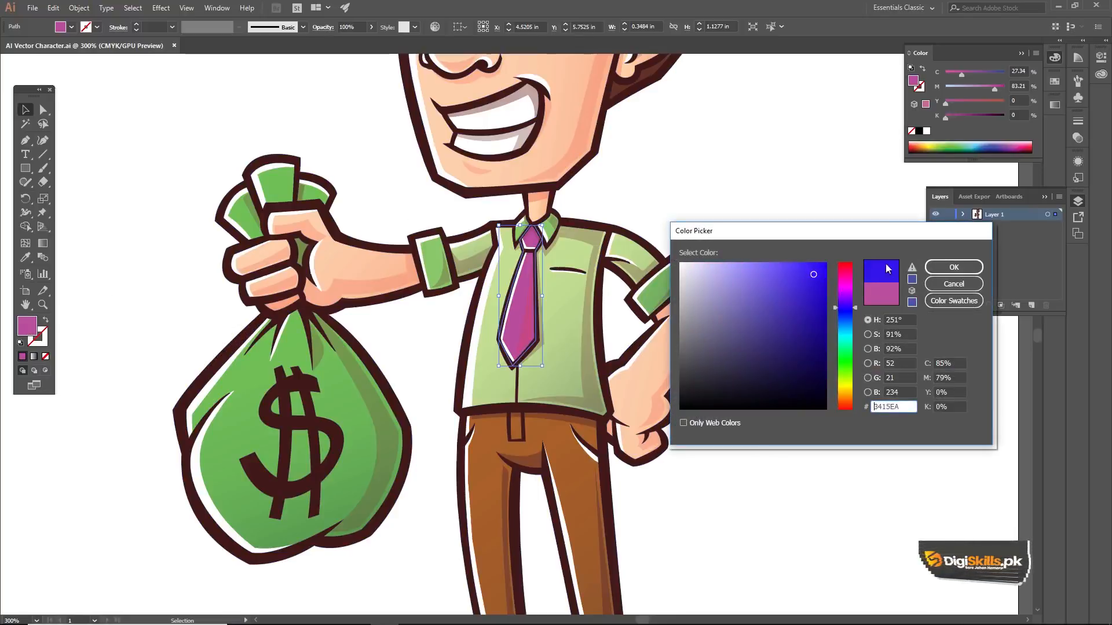
pyautogui.click(953, 267)
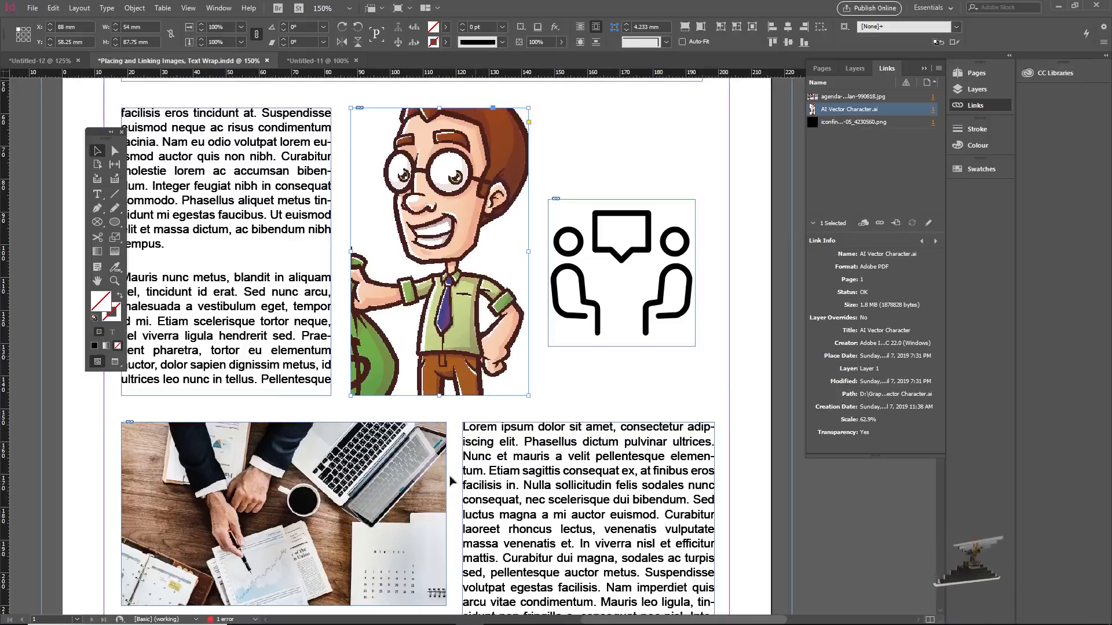
pyautogui.moveTo(460, 624)
pyautogui.click(384, 616)
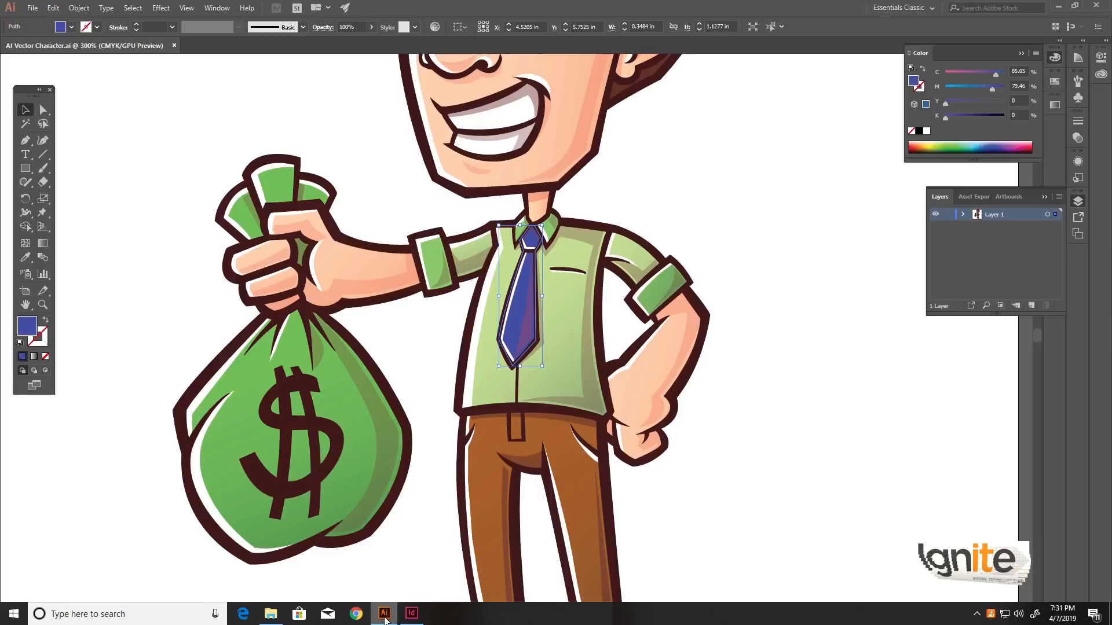
pyautogui.click(384, 614)
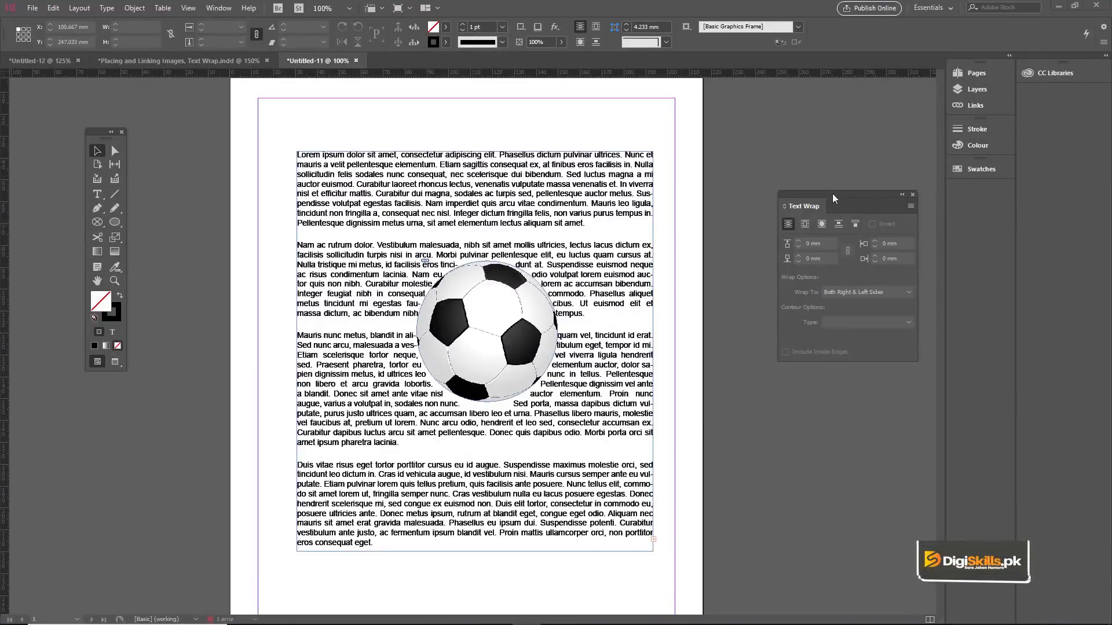
pyautogui.click(215, 9)
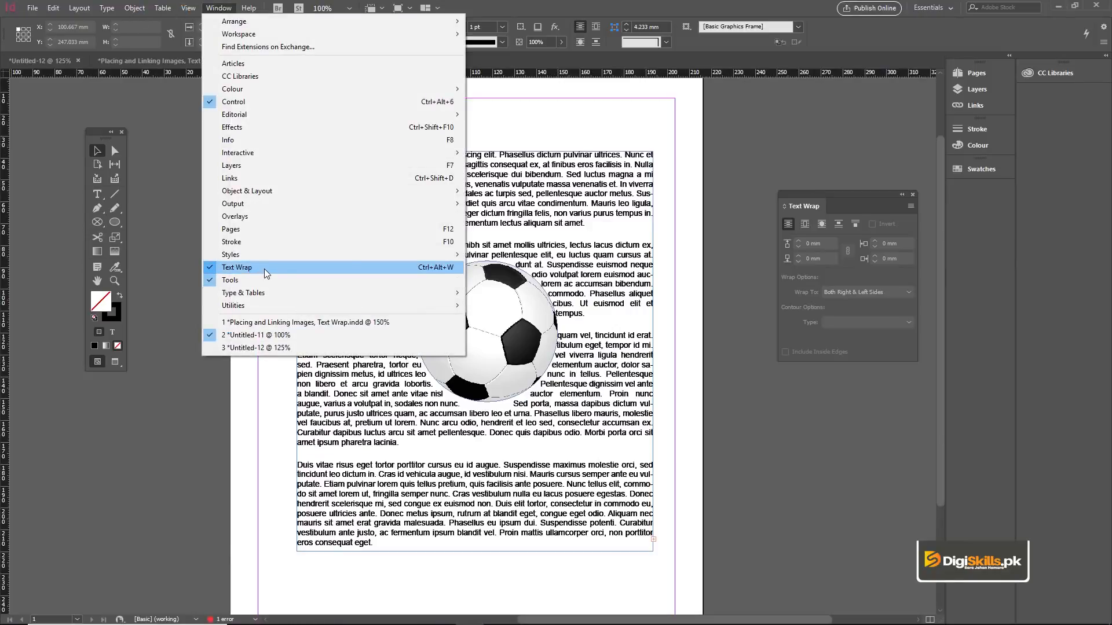
pyautogui.click(168, 146)
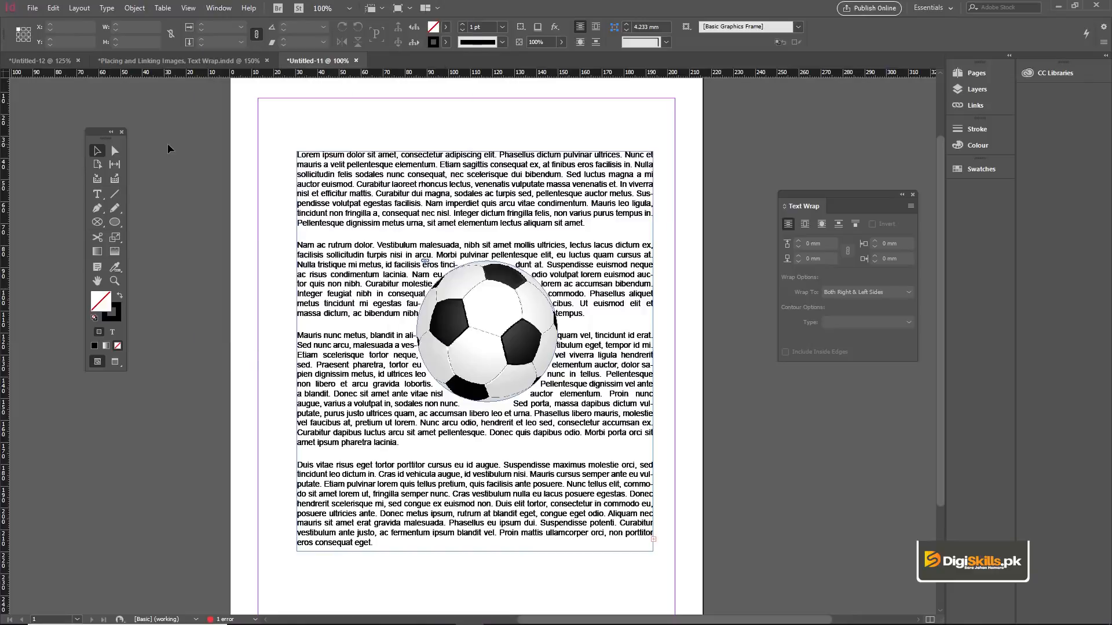
pyautogui.hotkey('ctrl', 'z')
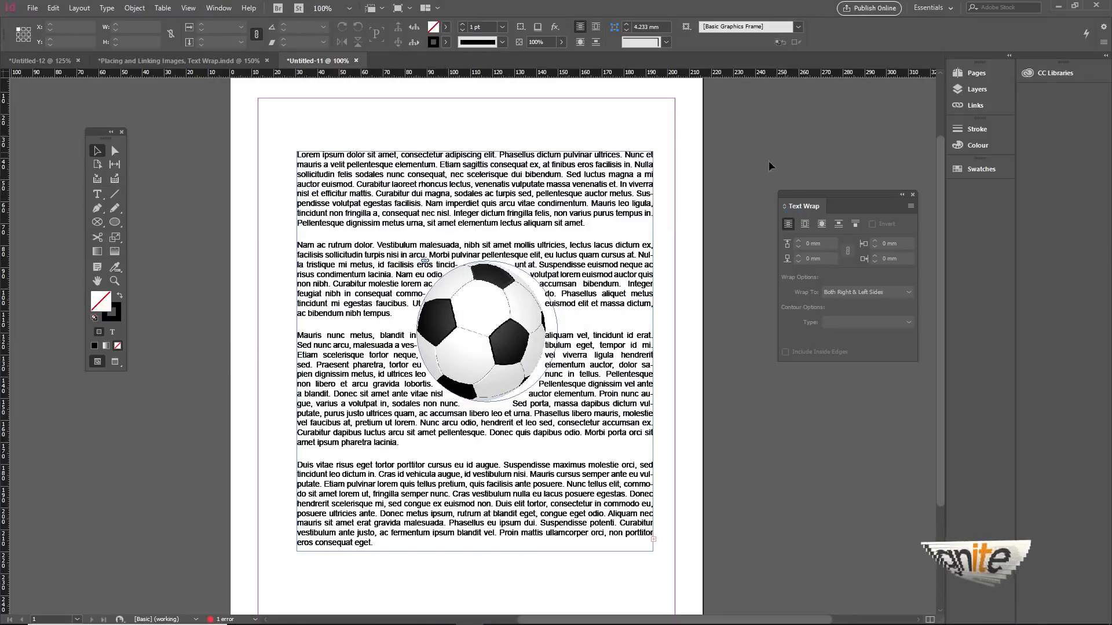
pyautogui.hotkey('ctrl', 'z')
pyautogui.click(719, 134)
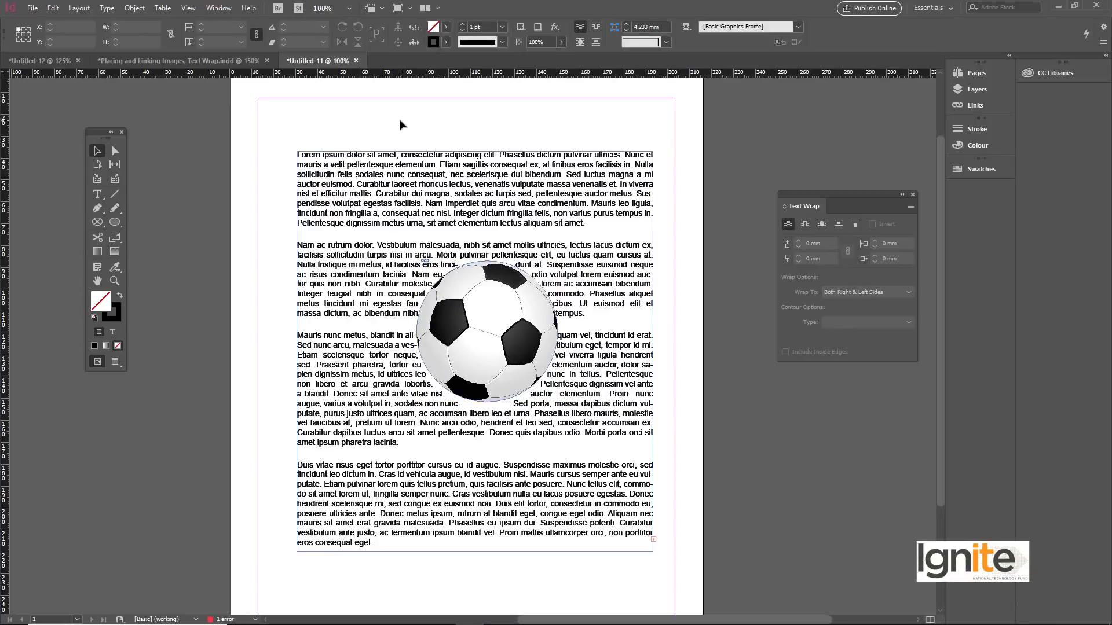
# Select the football and apply bounding-box text wrap, then switch it to wrap around object shape.
pyautogui.moveTo(505, 277); pyautogui.dragTo(678, 515)
pyautogui.click(732, 359)
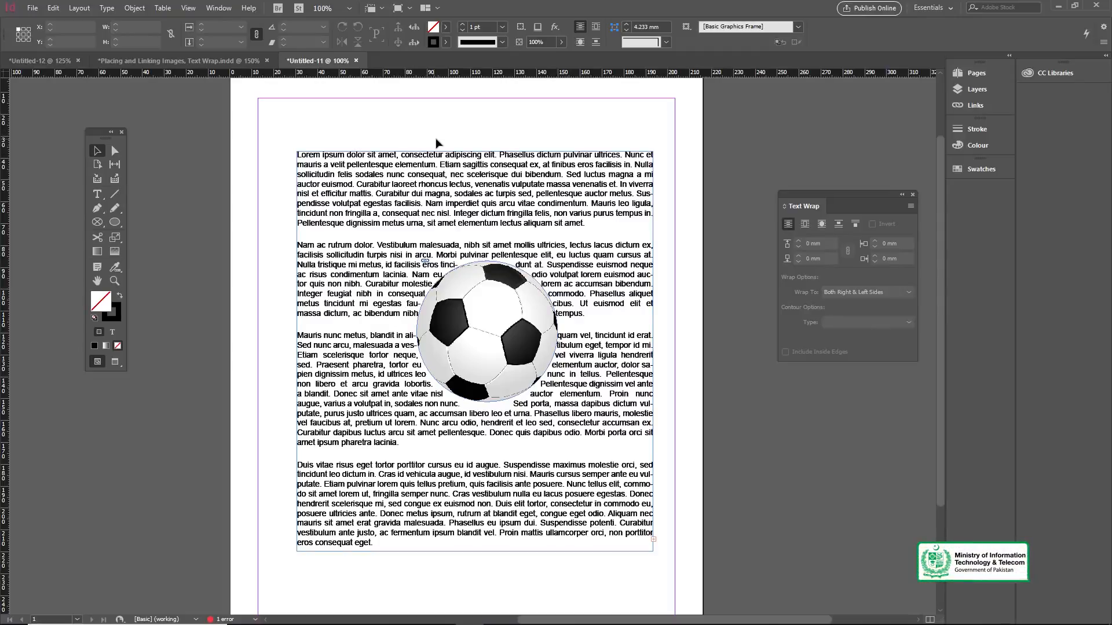
pyautogui.moveTo(648, 470); pyautogui.dragTo(671, 510)
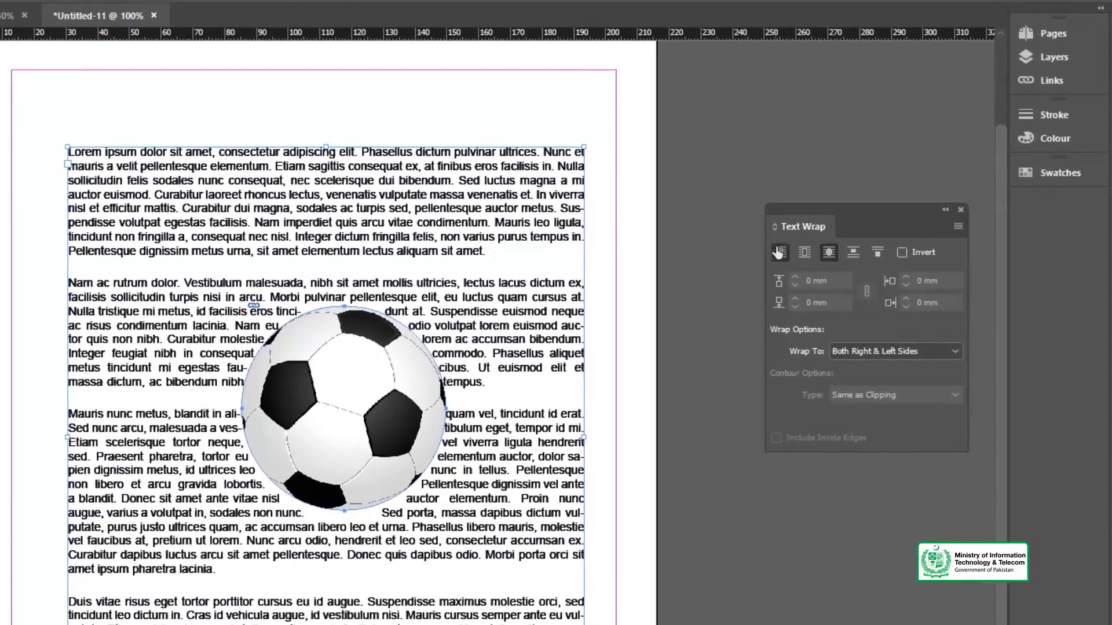
pyautogui.click(795, 226)
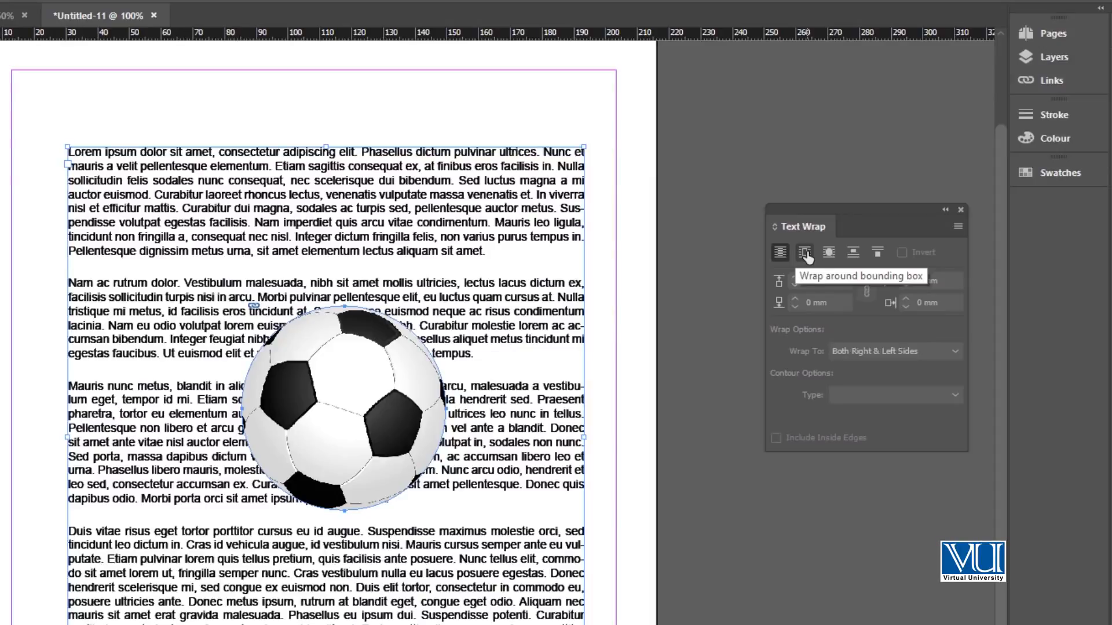
pyautogui.click(805, 253)
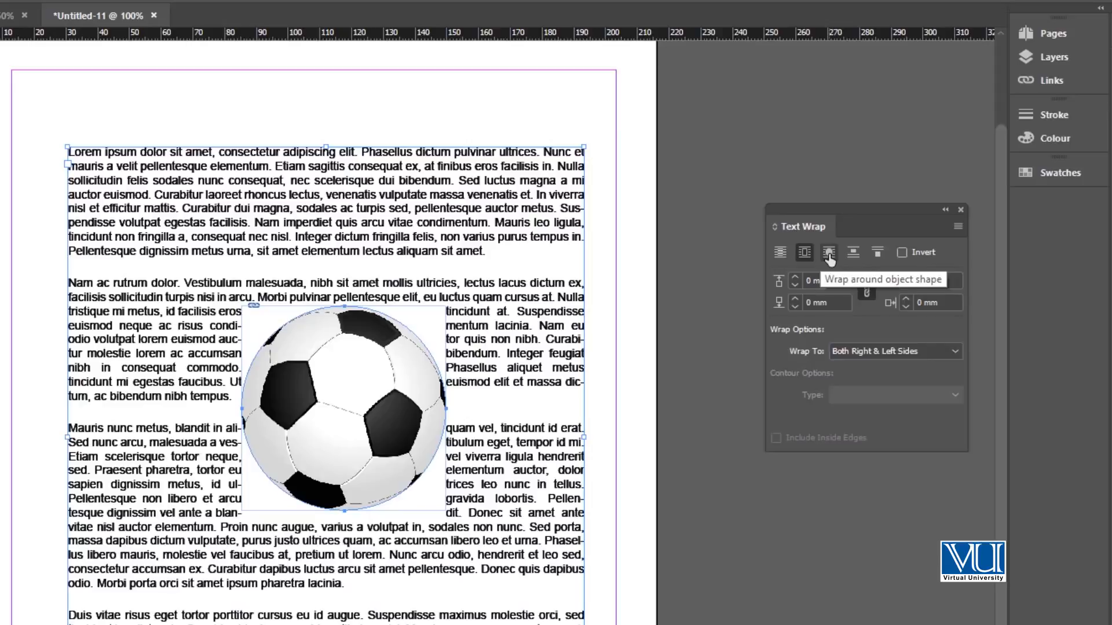
pyautogui.click(829, 253)
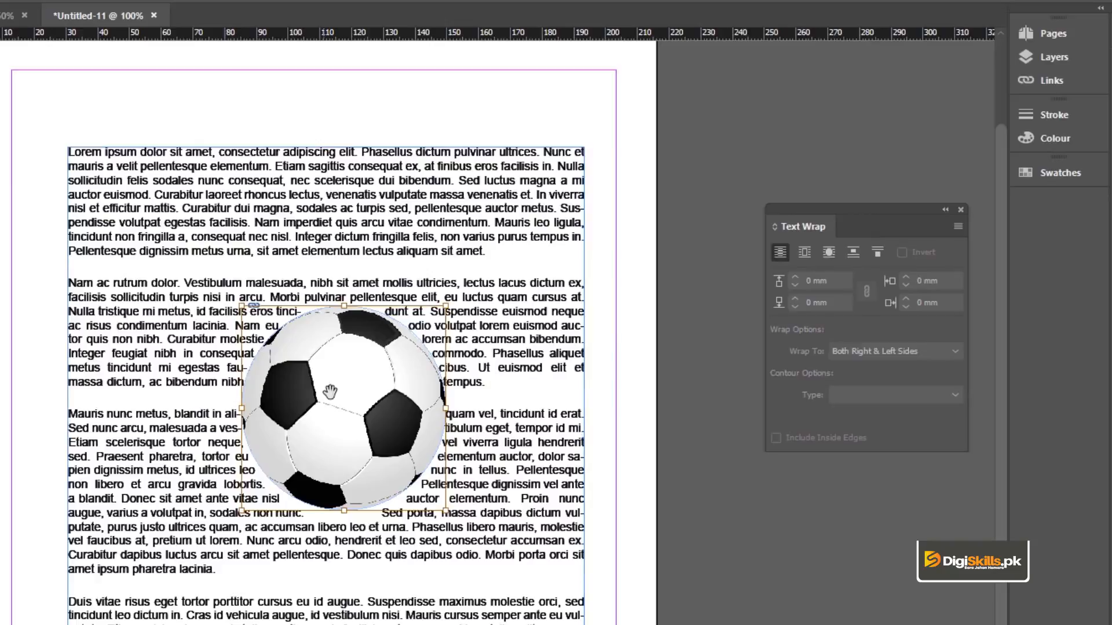
# Increase the football's text wrap offset to 5 mm on all sides.
pyautogui.click(365, 428)
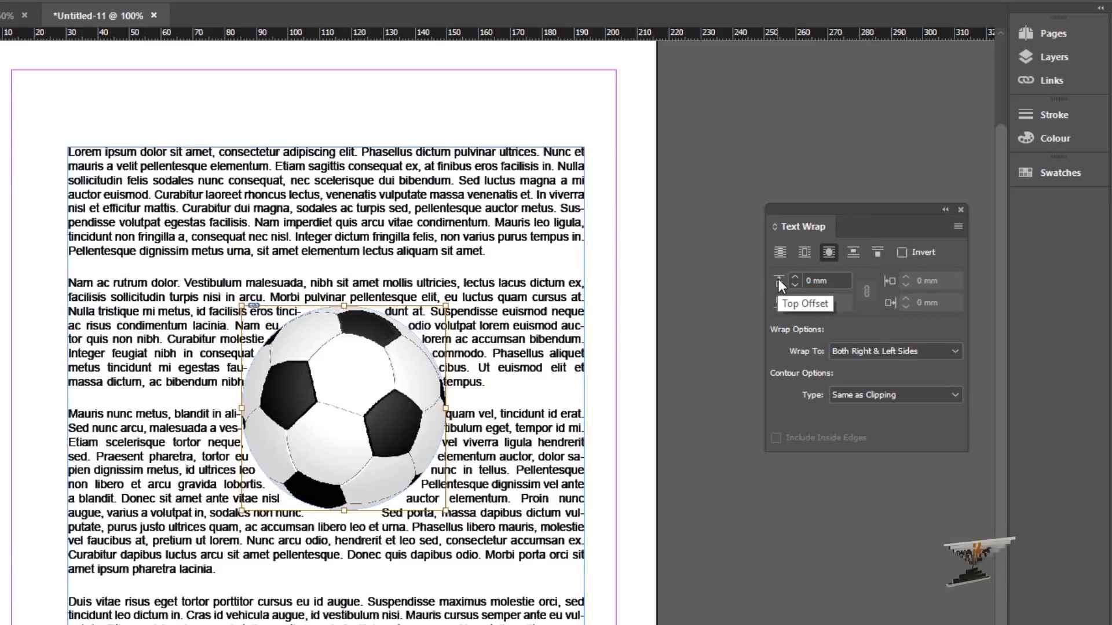
pyautogui.click(795, 277)
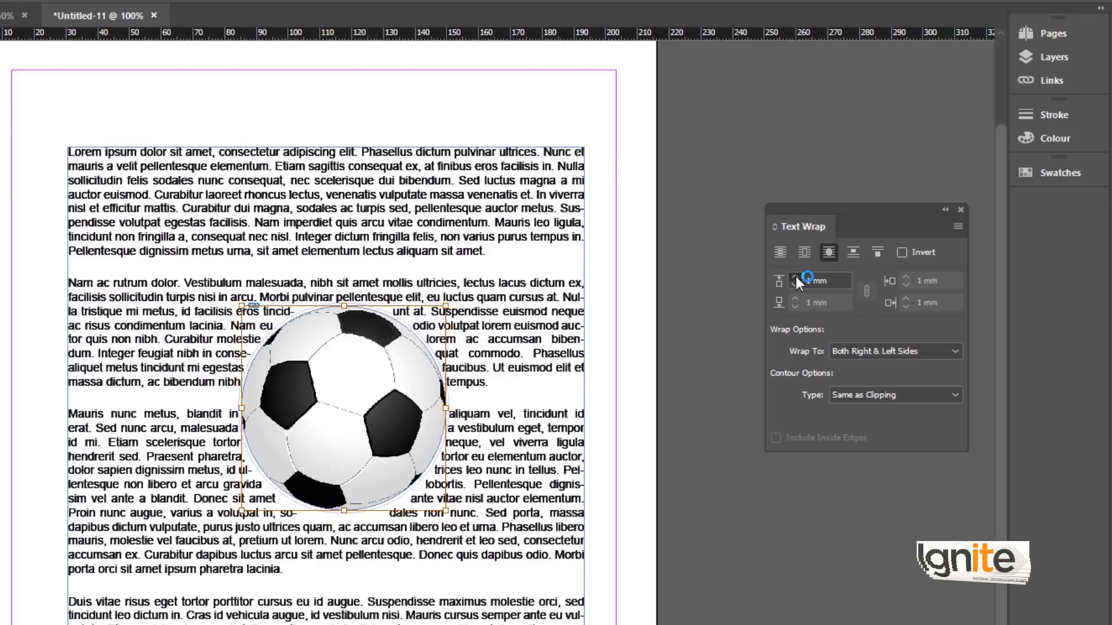
pyautogui.click(795, 277)
pyautogui.click(795, 277)
pyautogui.click(795, 277)
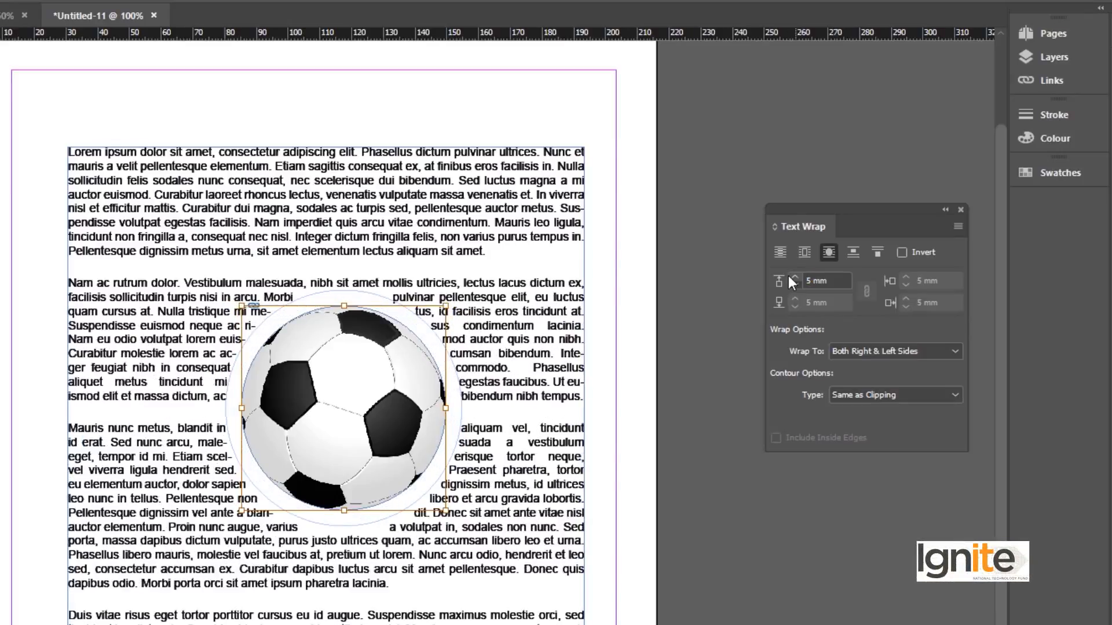
# Select the football and change its text wrap to Jump Object.
pyautogui.click(703, 173)
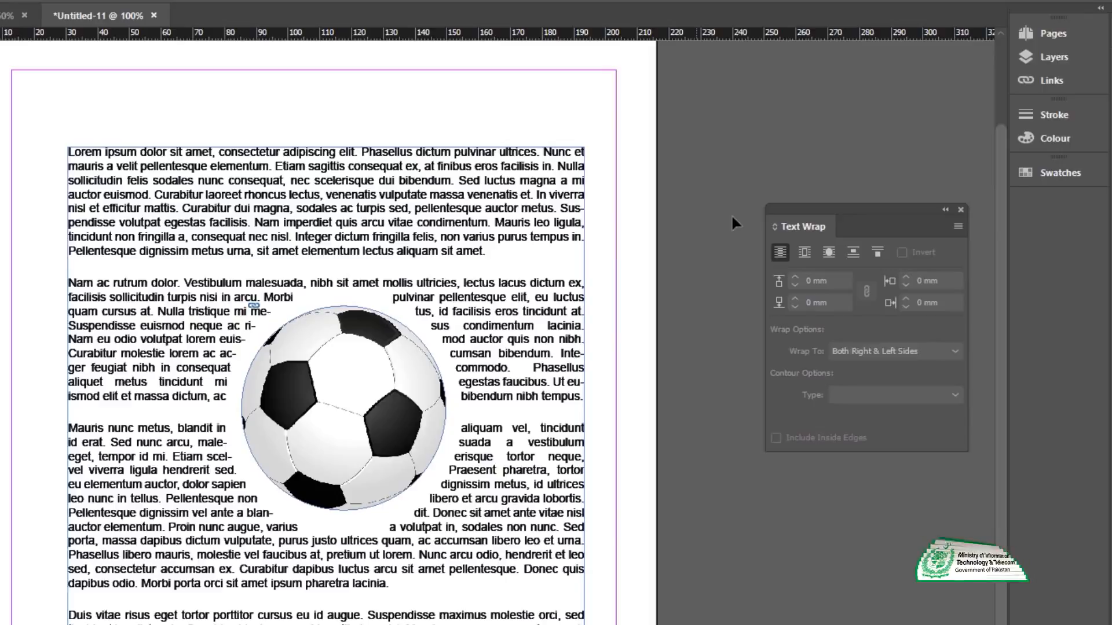
pyautogui.hotkey('ctrl', 'a')
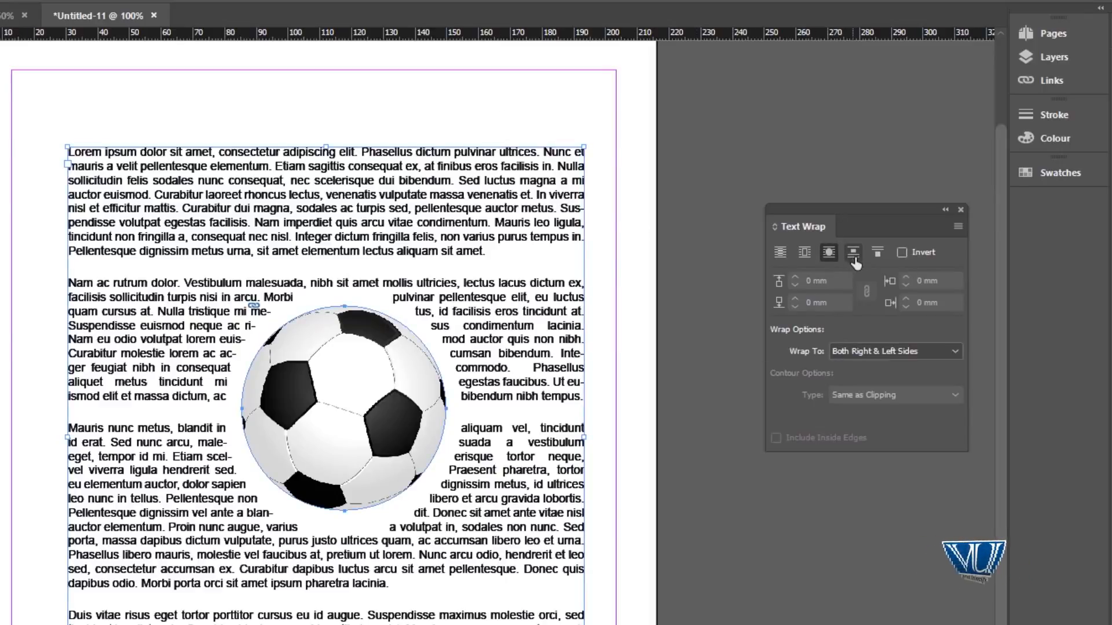
pyautogui.click(853, 253)
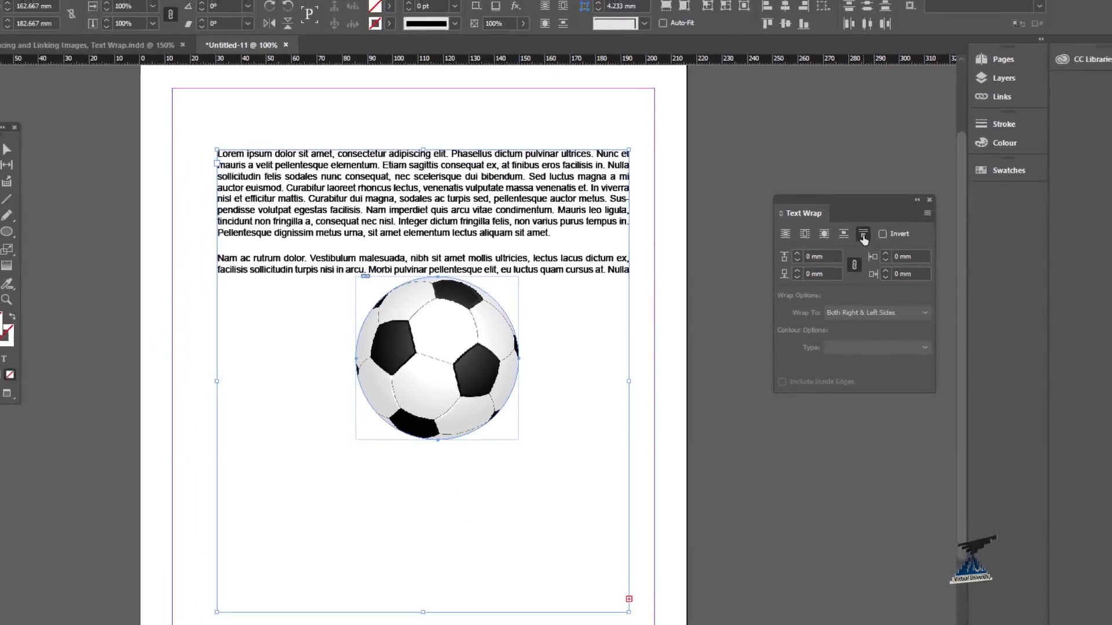
# Try Jump to Next Column wrap on the football, then return it to Jump Object wrap and deselect.
pyautogui.click(877, 255)
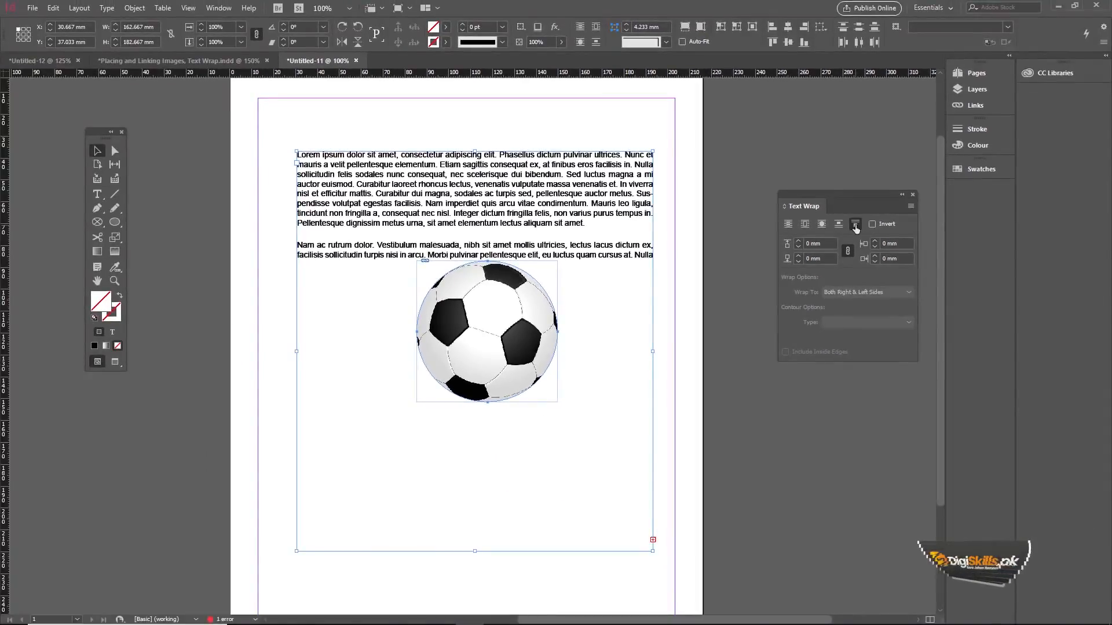
pyautogui.click(788, 224)
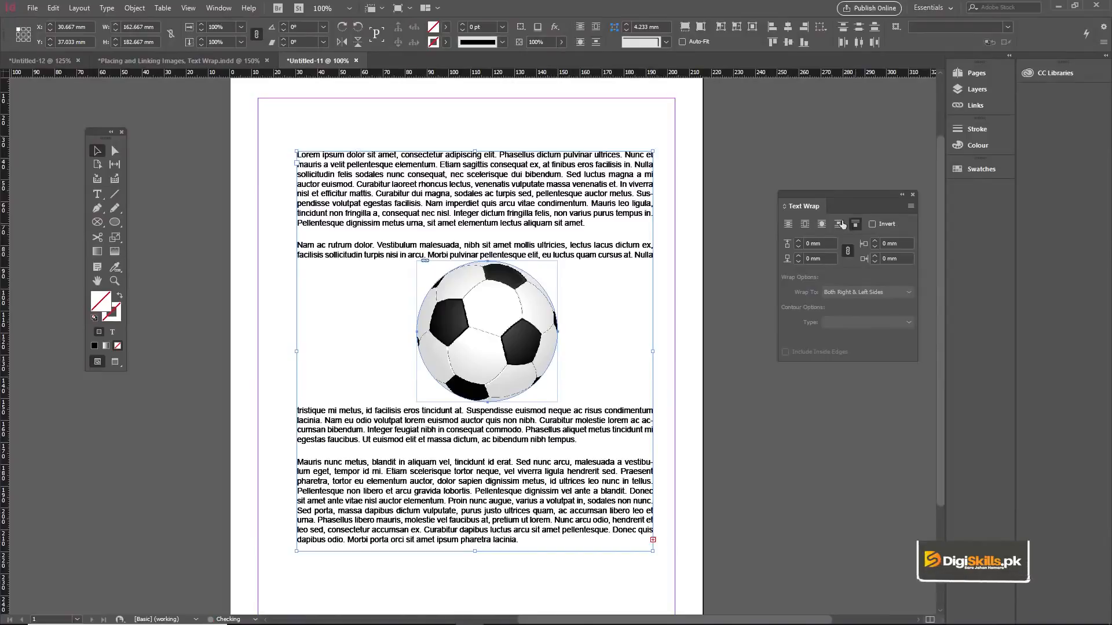
pyautogui.click(777, 156)
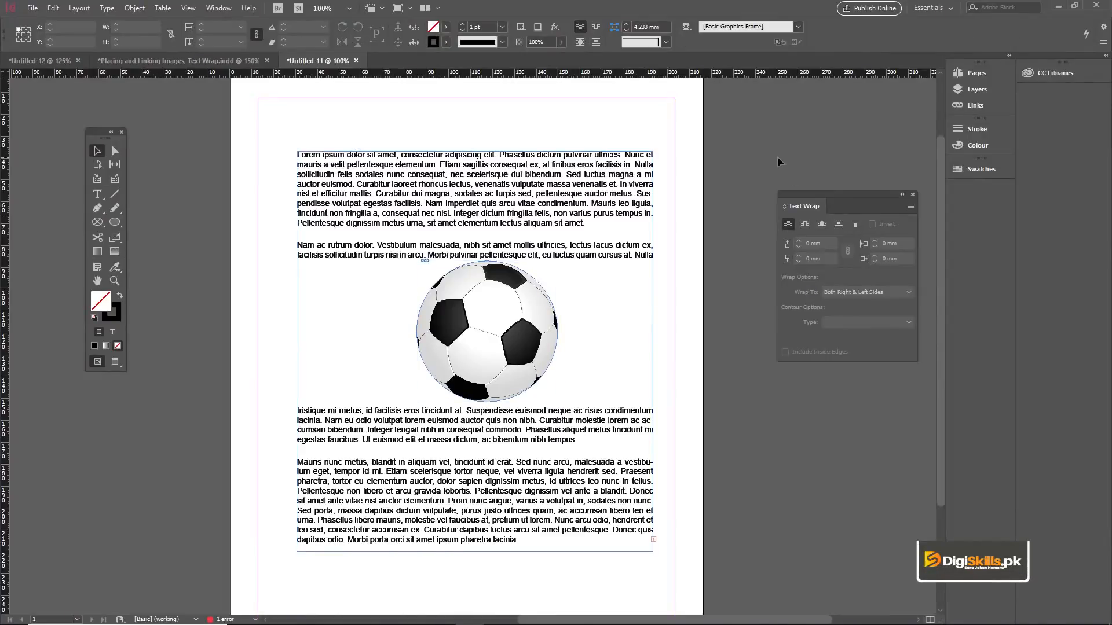